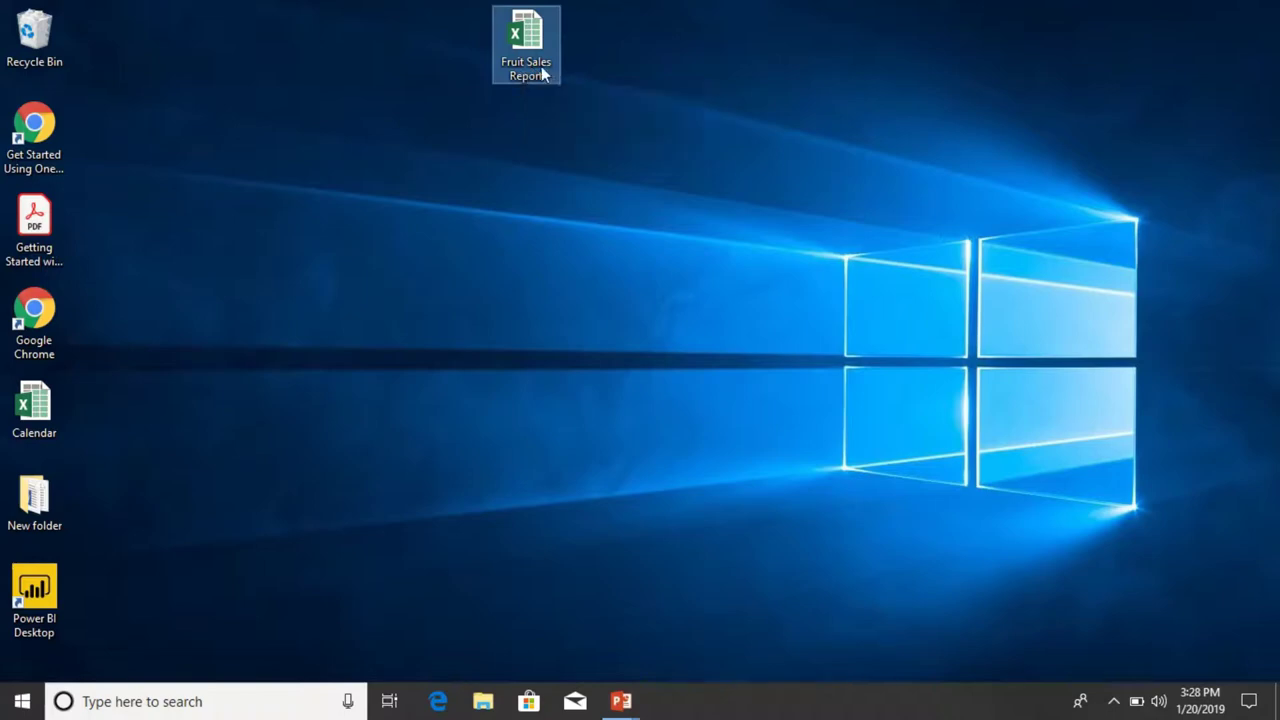
Open the Fruit Sales Report workbook and inspect the Data sheet's column headers and fruit rows
left_click(543, 75)
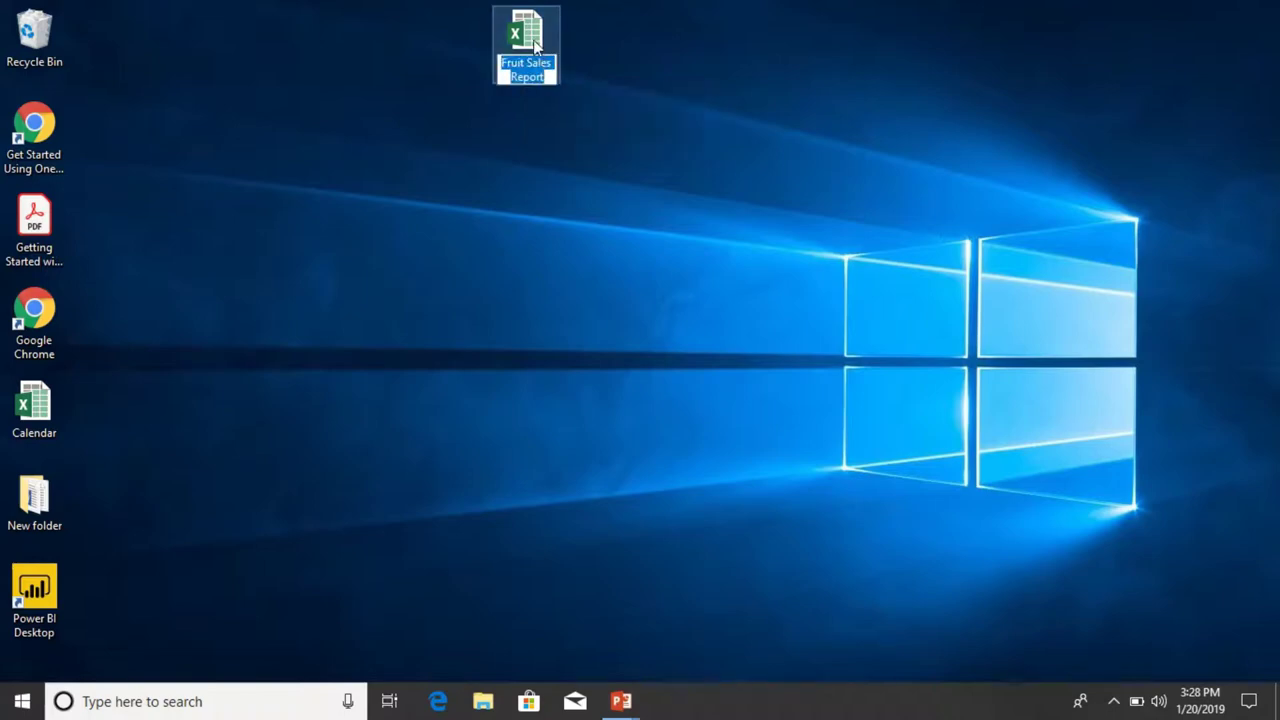
key("Return")
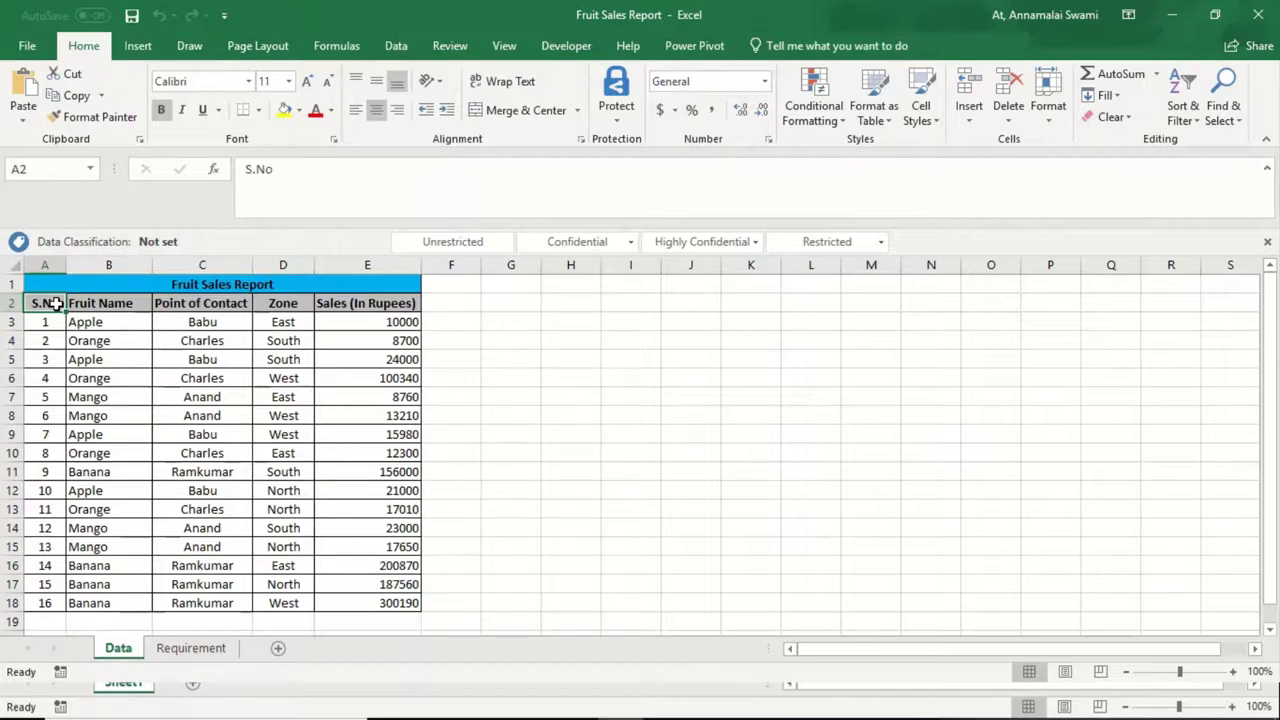
key("Right")
key("Right")
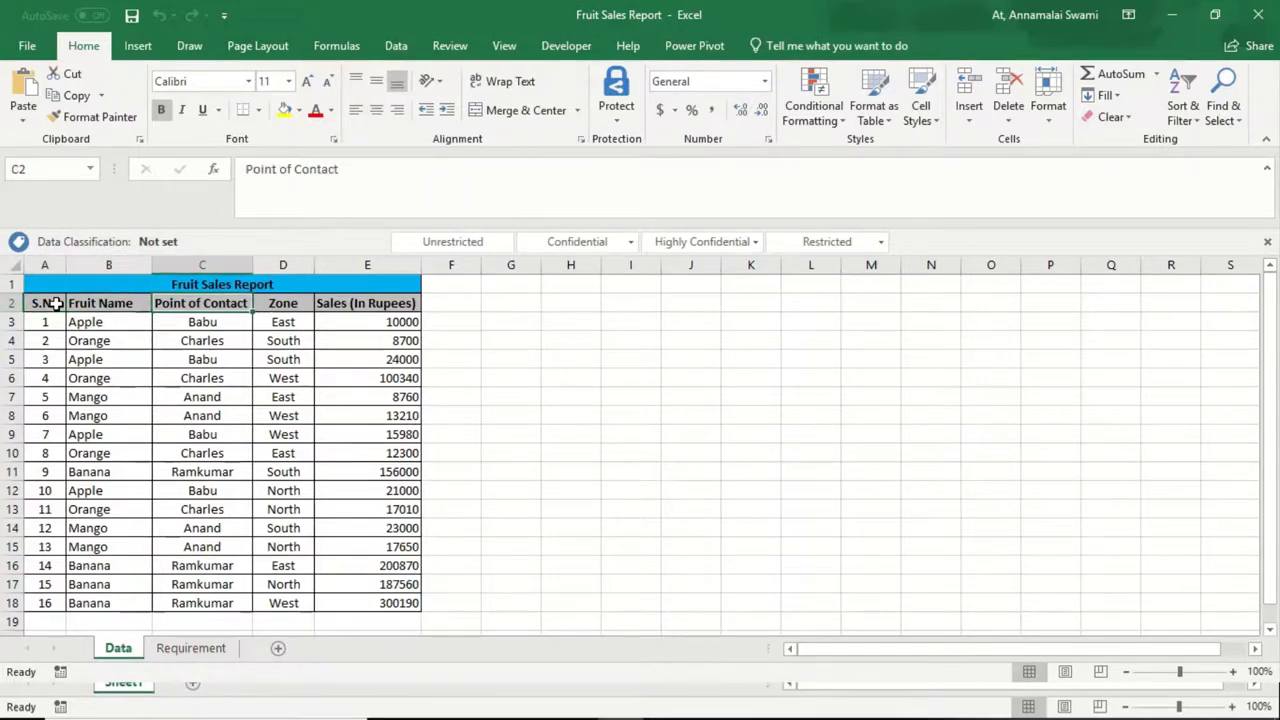
key("Right")
key("Right")
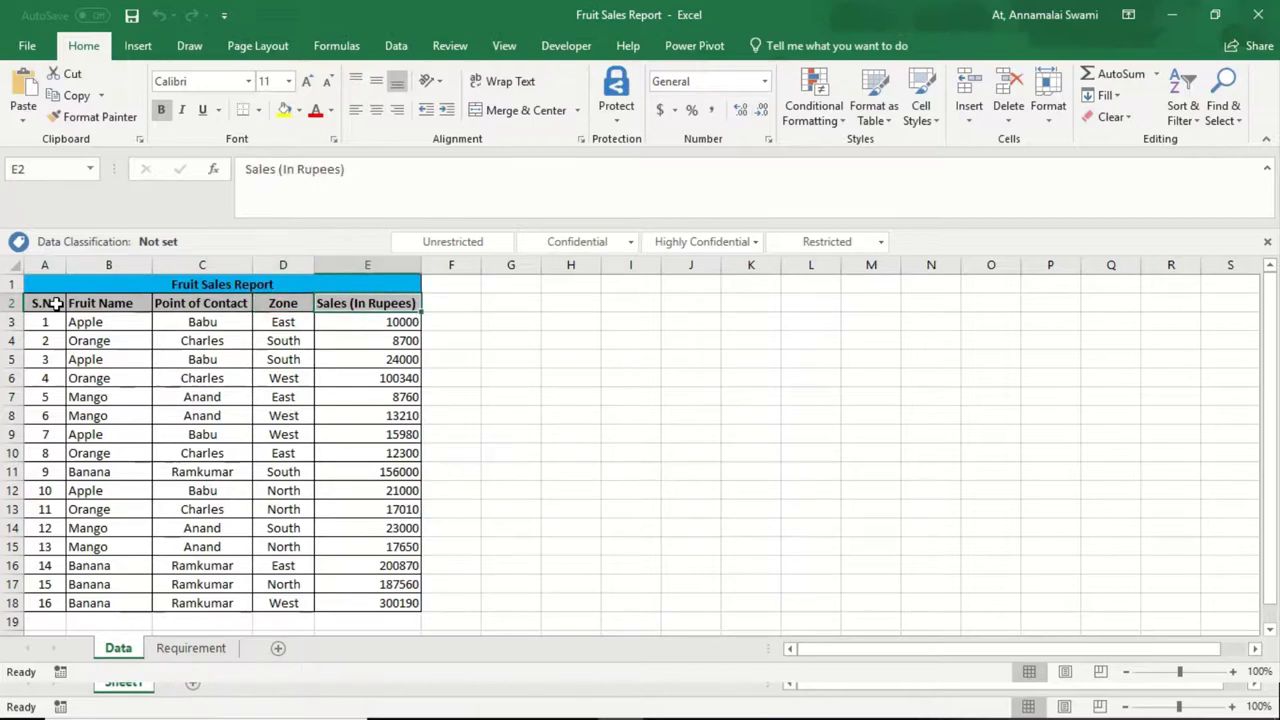
key("Left")
key("Left")
key("Left")
key("Left")
key("Down")
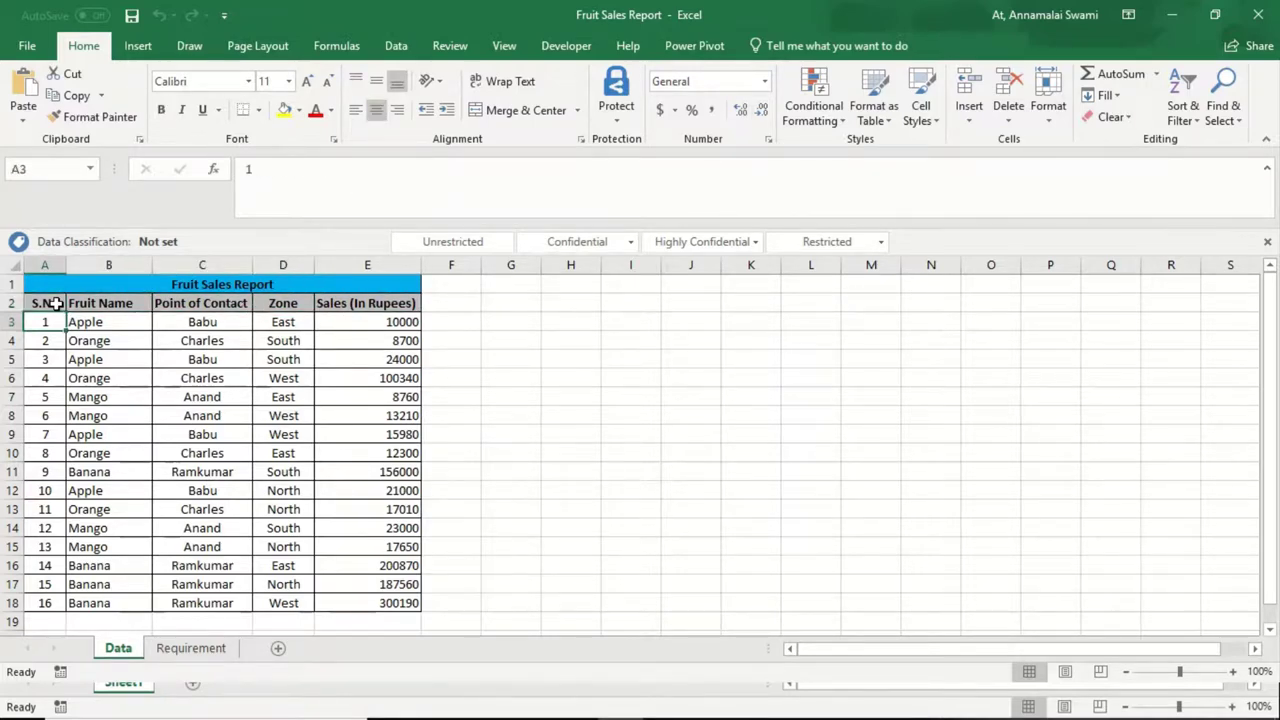
key("Right")
key("Up")
key("Down")
key("Down")
key("Down")
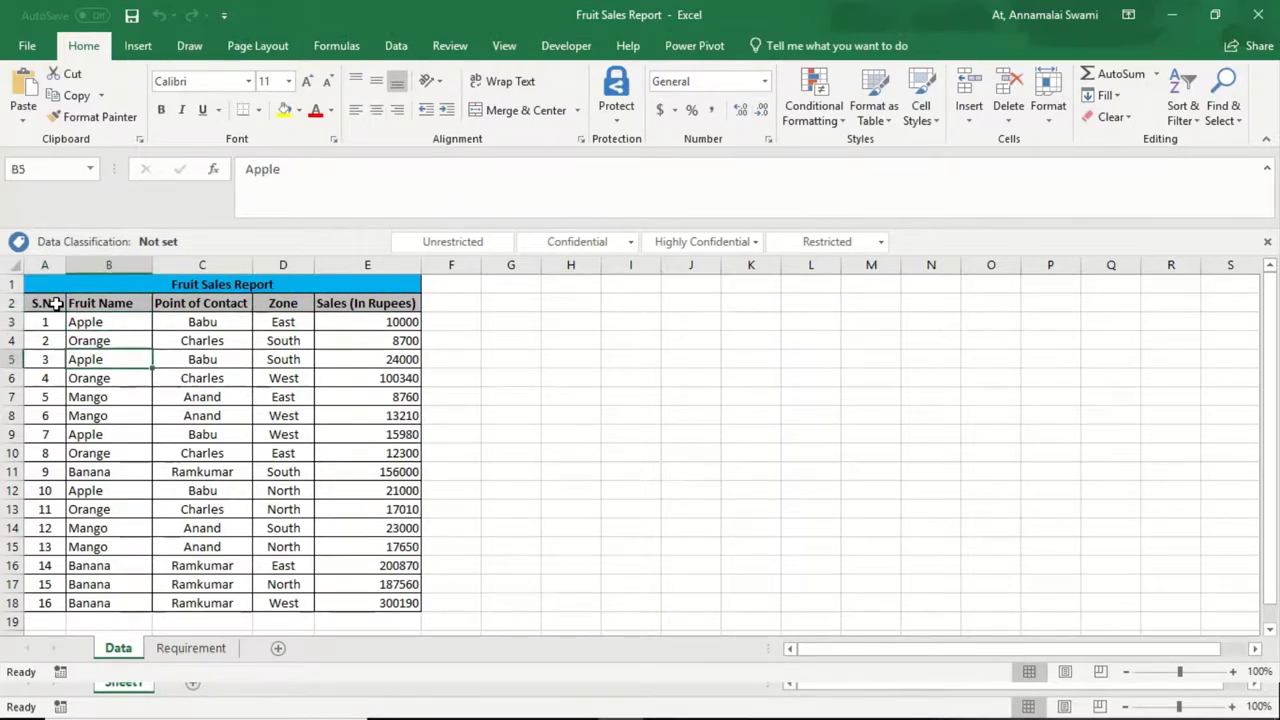
key("Down")
key("Down")
key("Down")
key("Down")
key("Down")
key("Down")
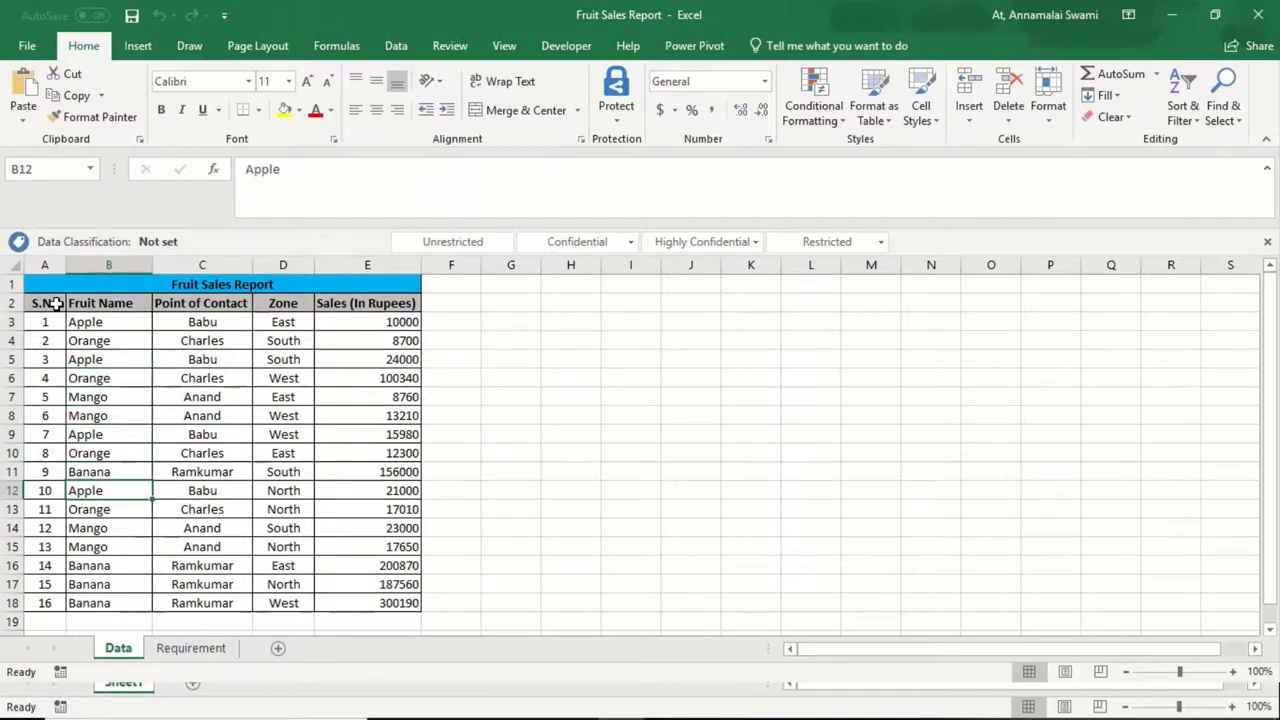
key("ctrl+Up")
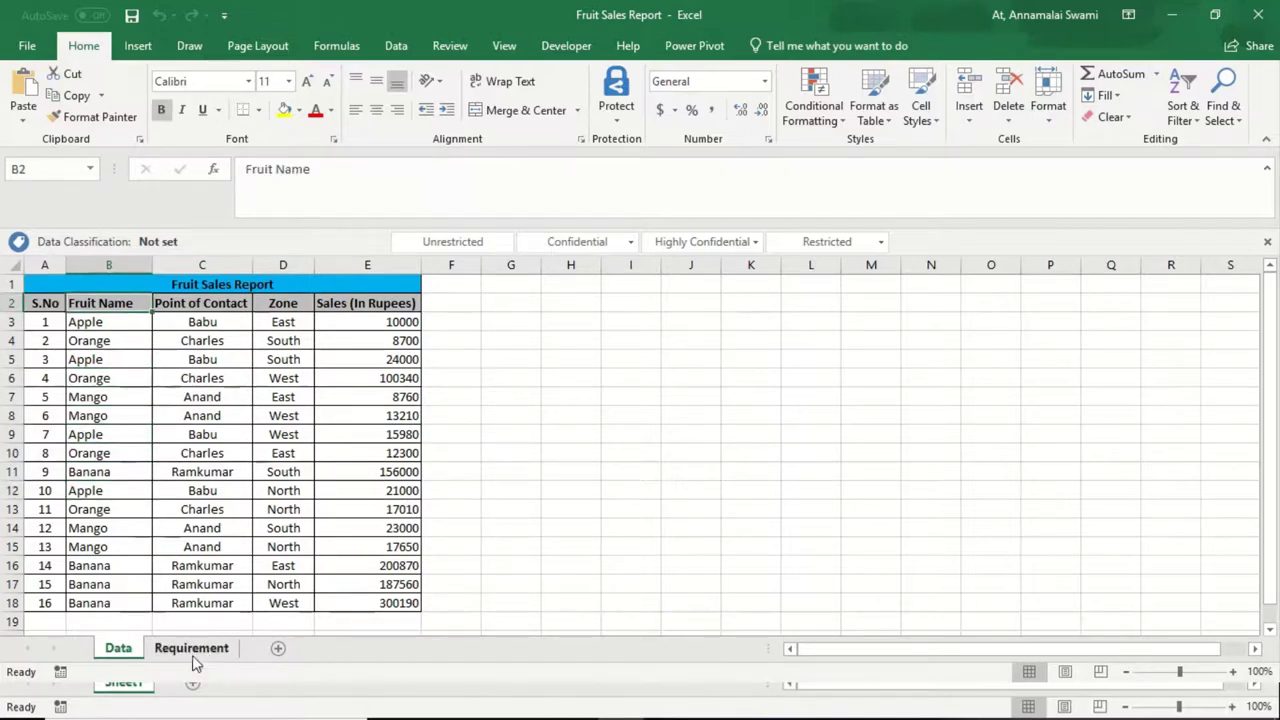
Compare the target pivot on the Requirement sheet with the Data sheet
left_click(191, 648)
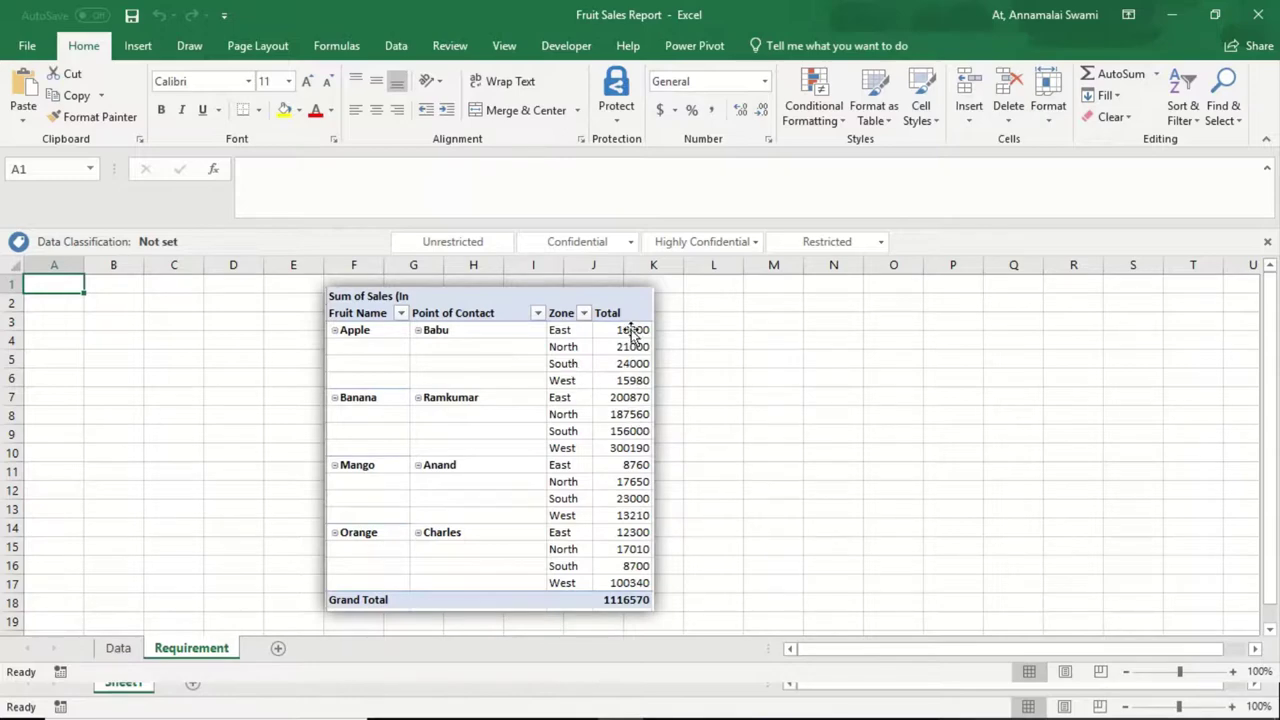
left_click(117, 649)
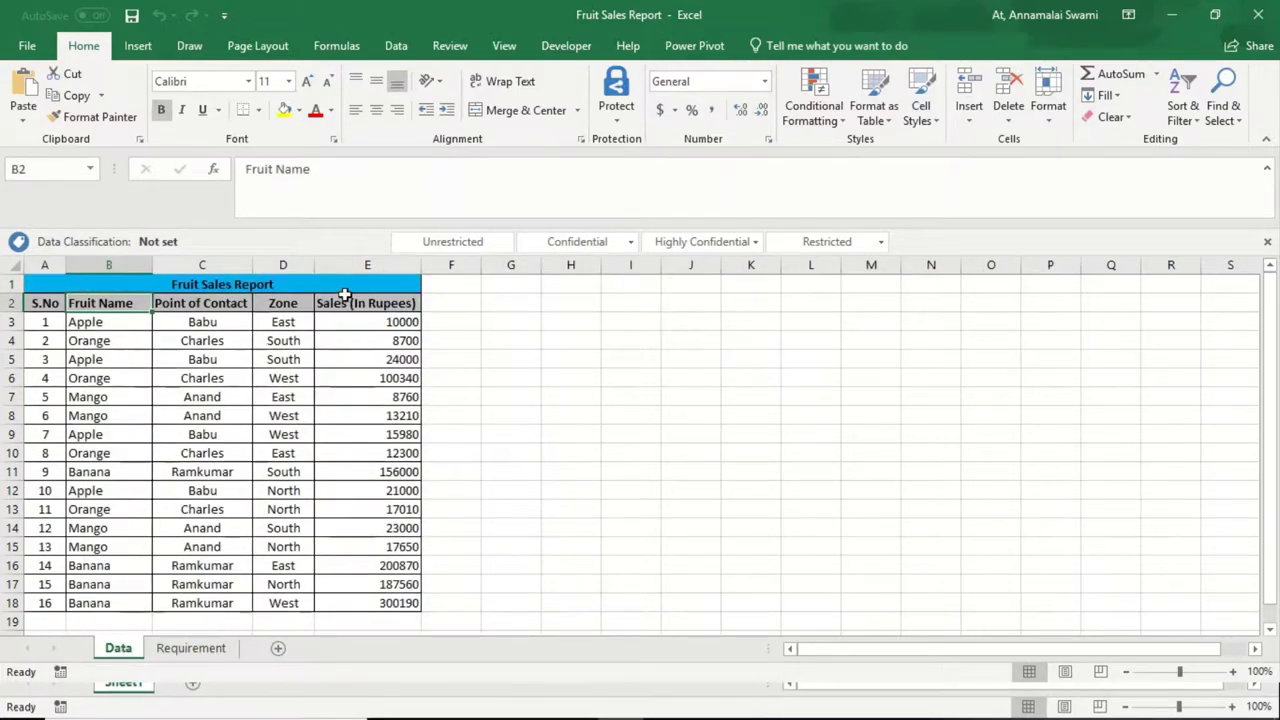
left_click(195, 650)
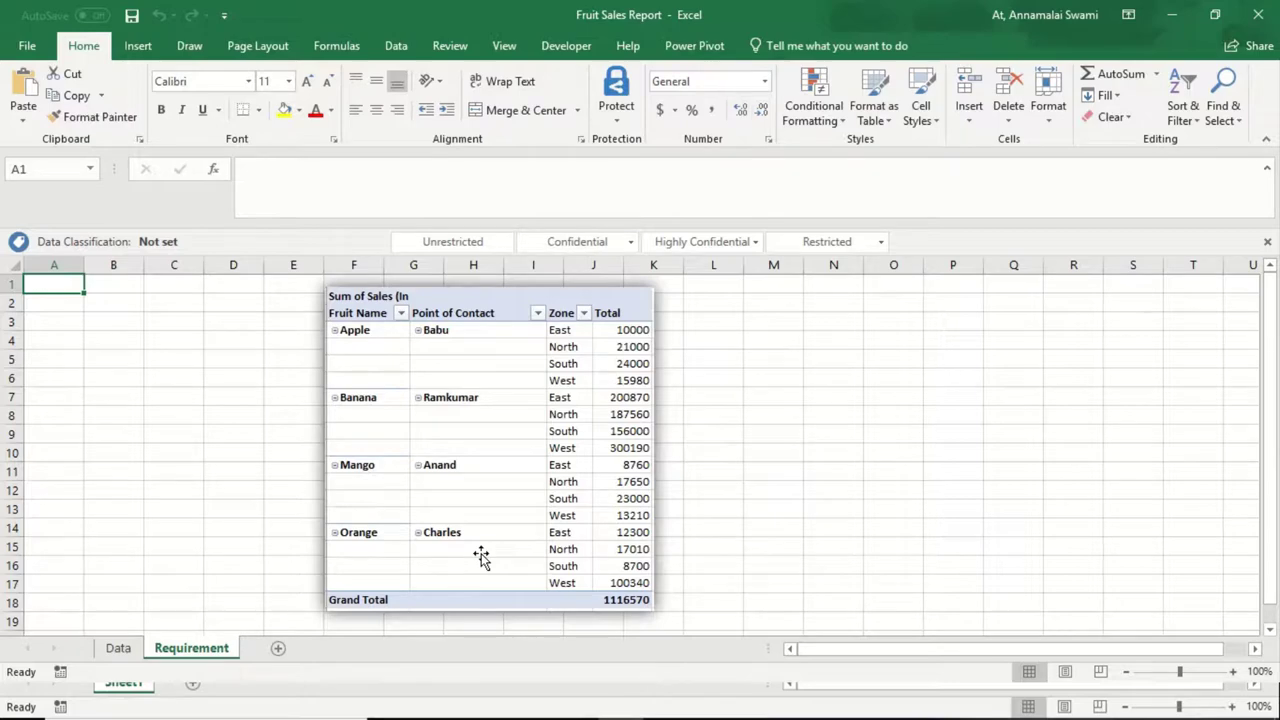
left_click(118, 650)
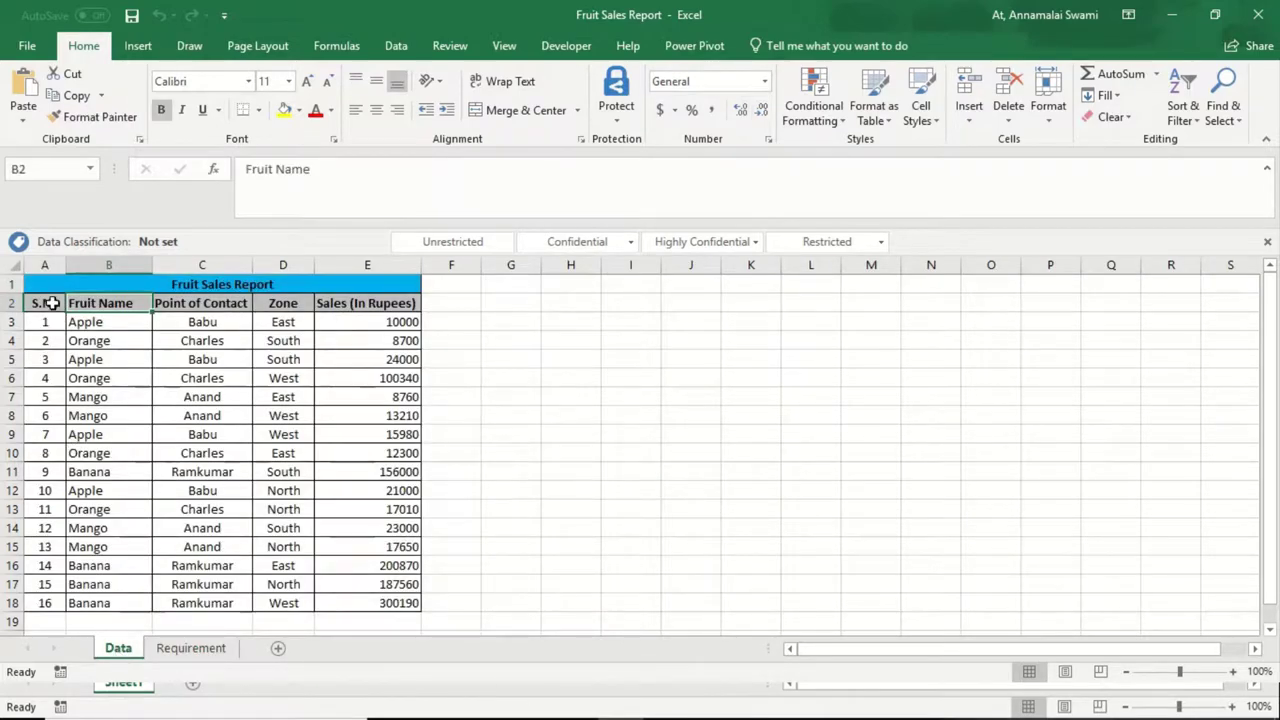
Select the sales data range A2:E18 on the Data sheet
left_click(52, 303)
key("shift+Right")
key("shift+Right")
key("shift+Right")
key("shift+Right")
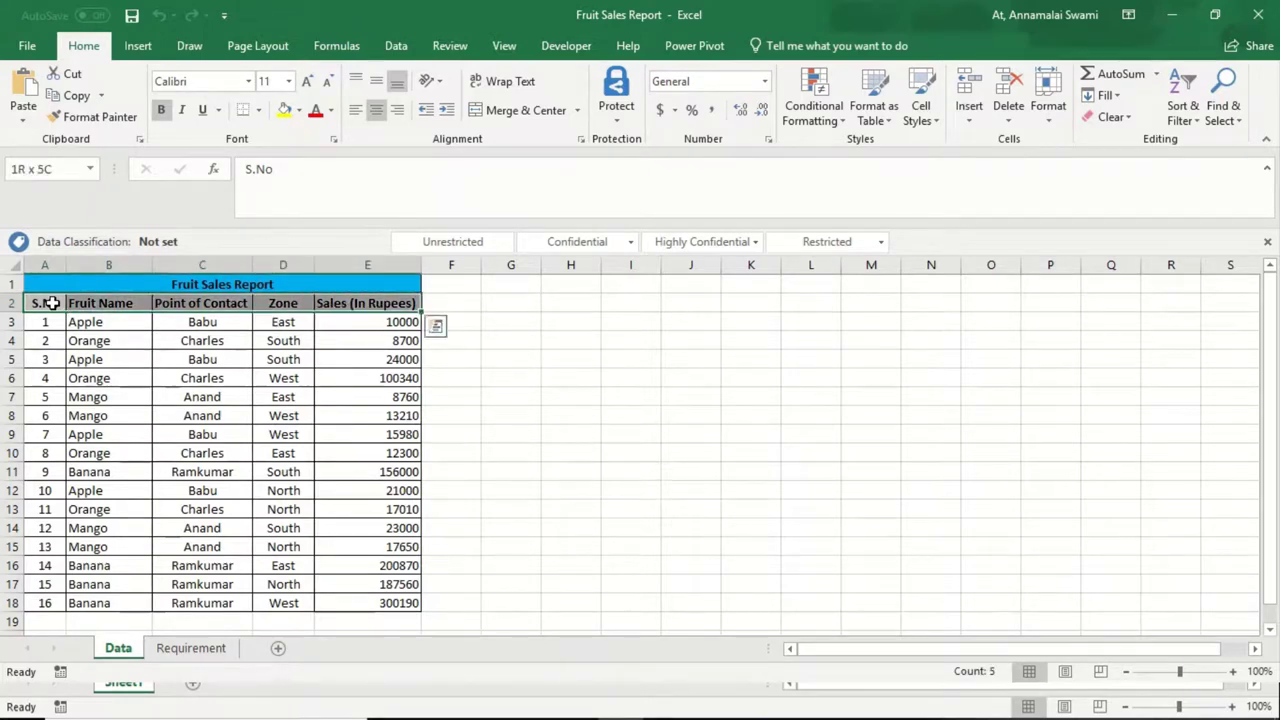
key("ctrl+shift+Down")
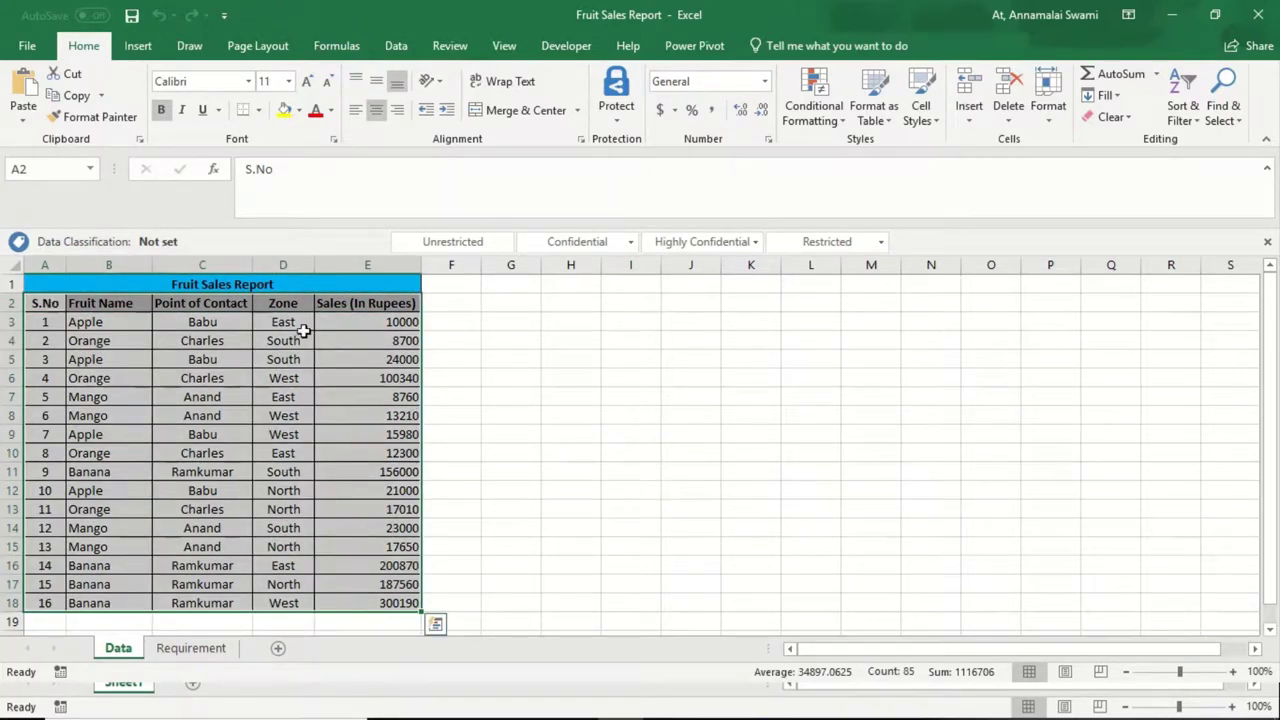
Insert a PivotTable from the selection on a new worksheet
left_click(139, 48)
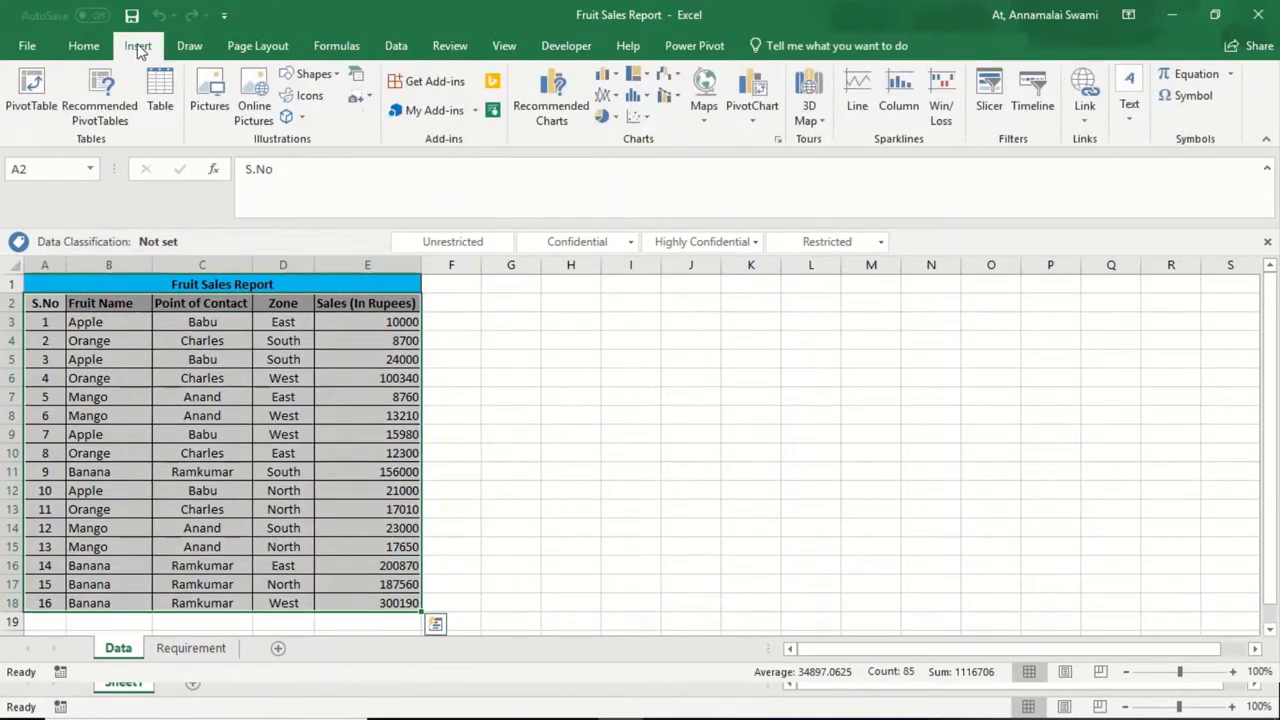
left_click(35, 110)
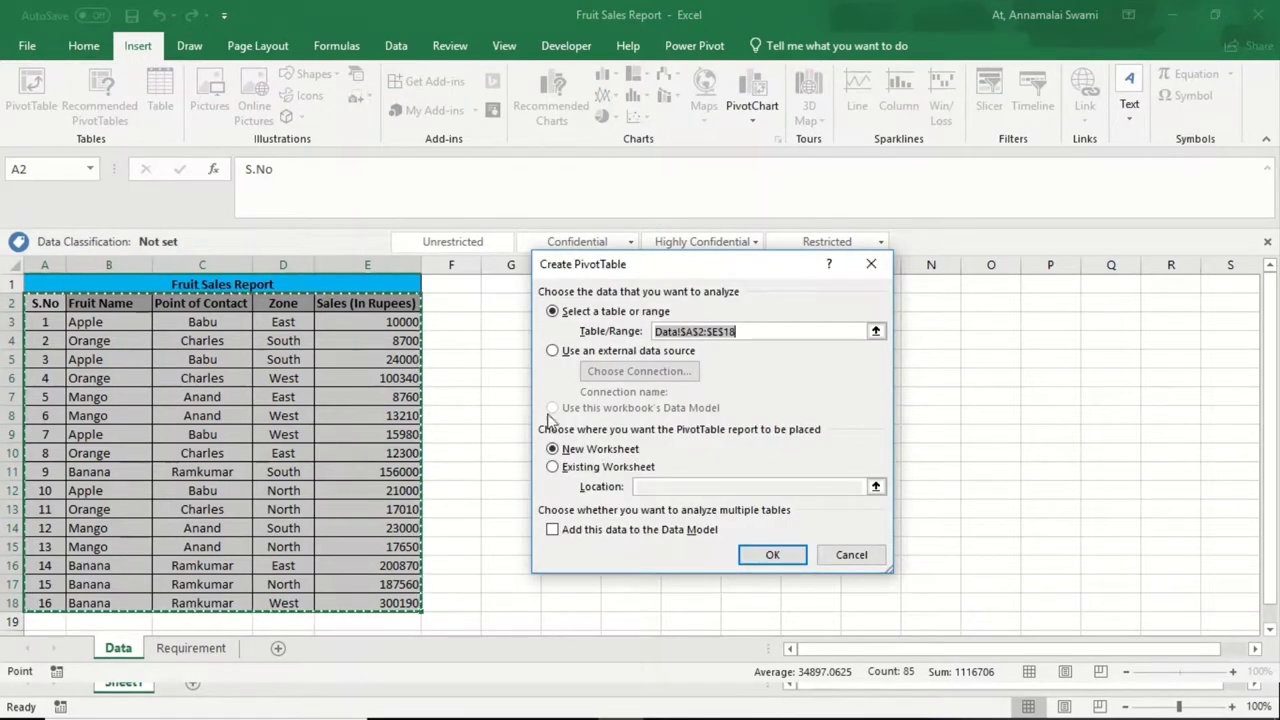
left_click(572, 470)
left_click(575, 450)
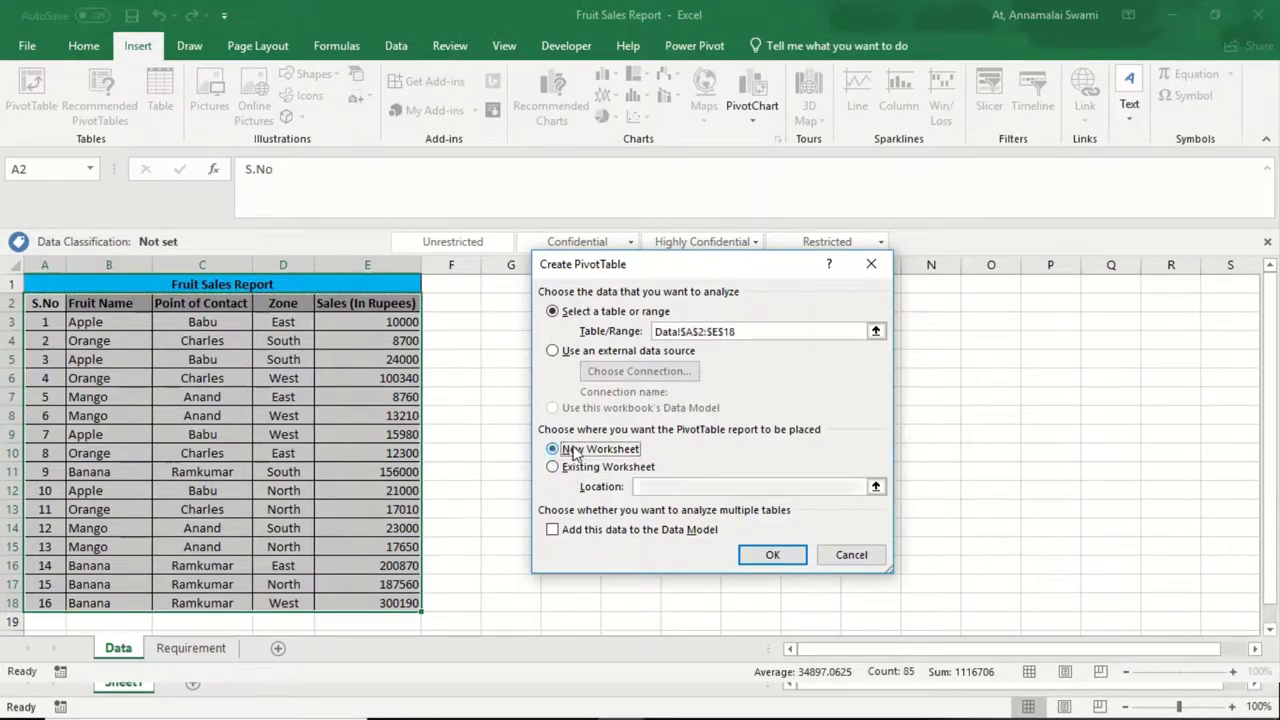
left_click(771, 557)
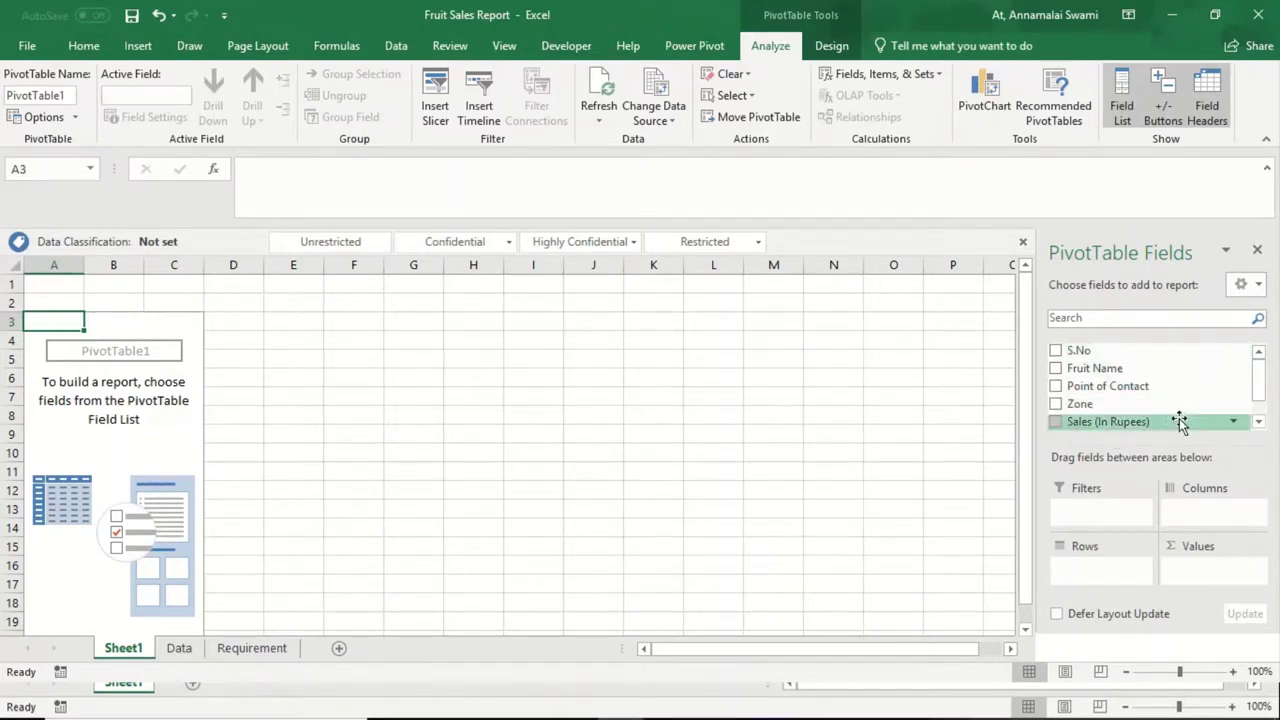
Add Fruit Name, Point of Contact and Zone as rows and Sum of Sales (In Rupees) as values
left_click(1055, 369)
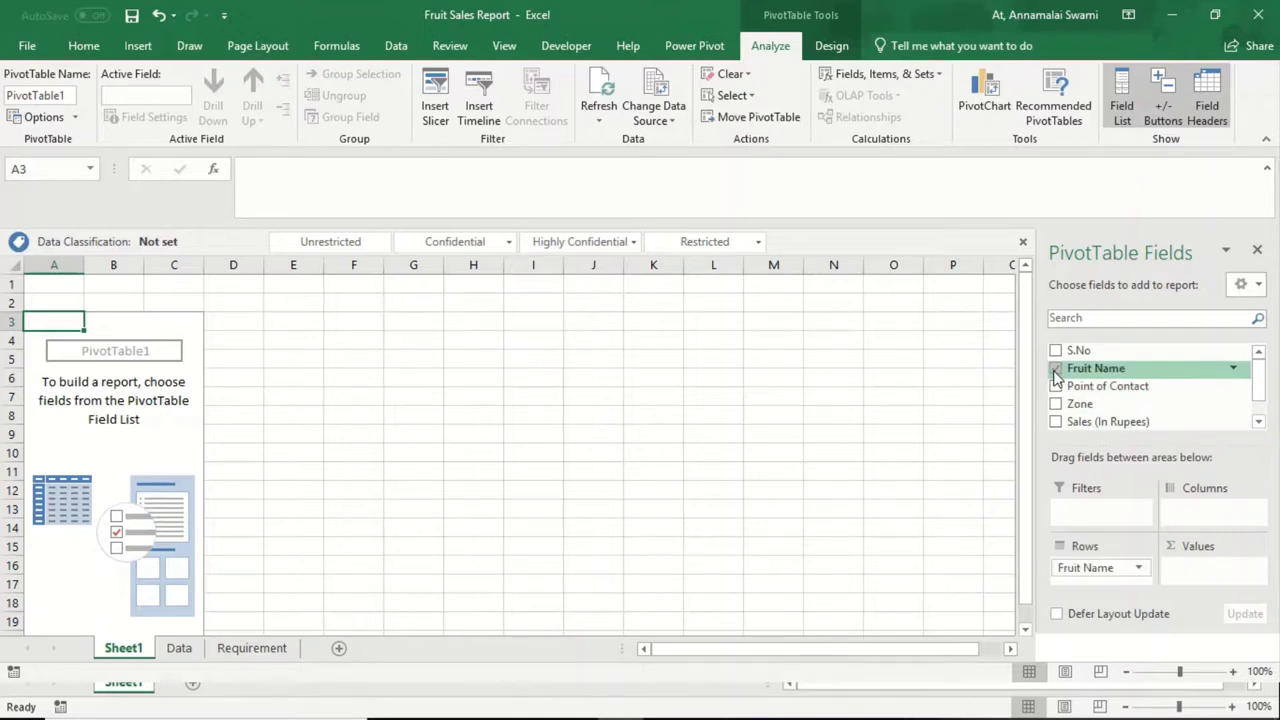
left_click(1055, 387)
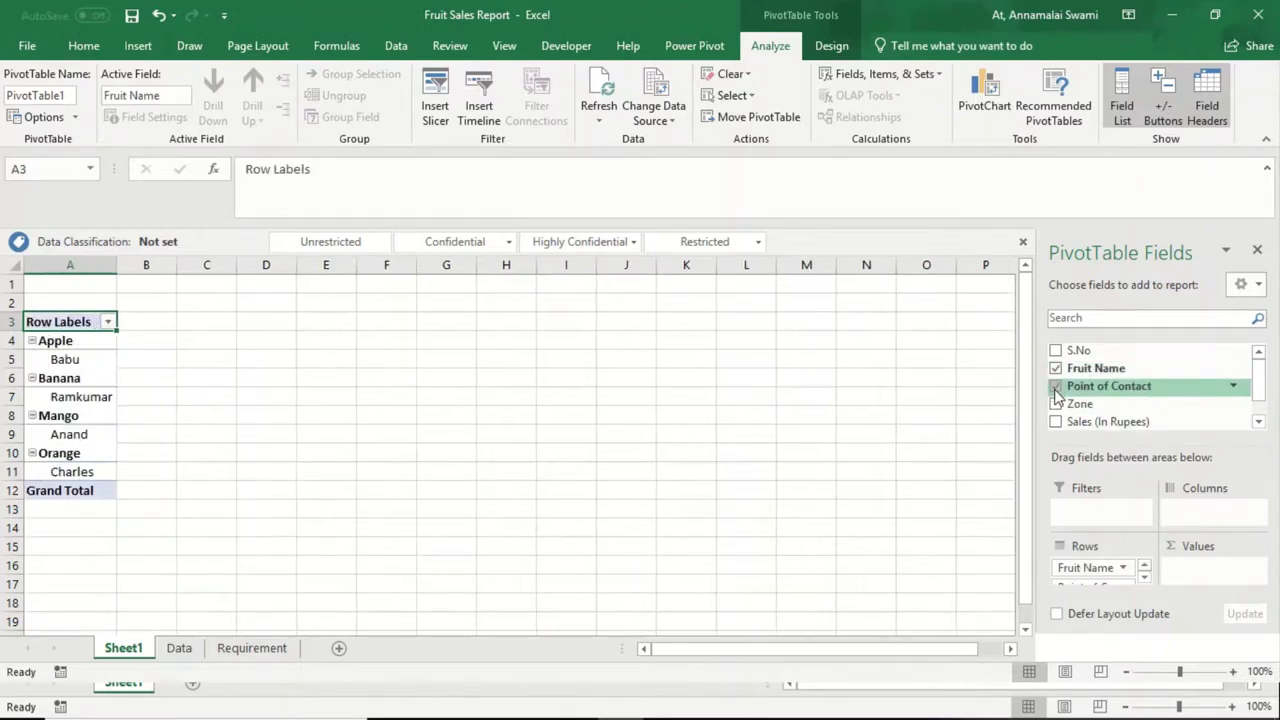
left_click(1056, 405)
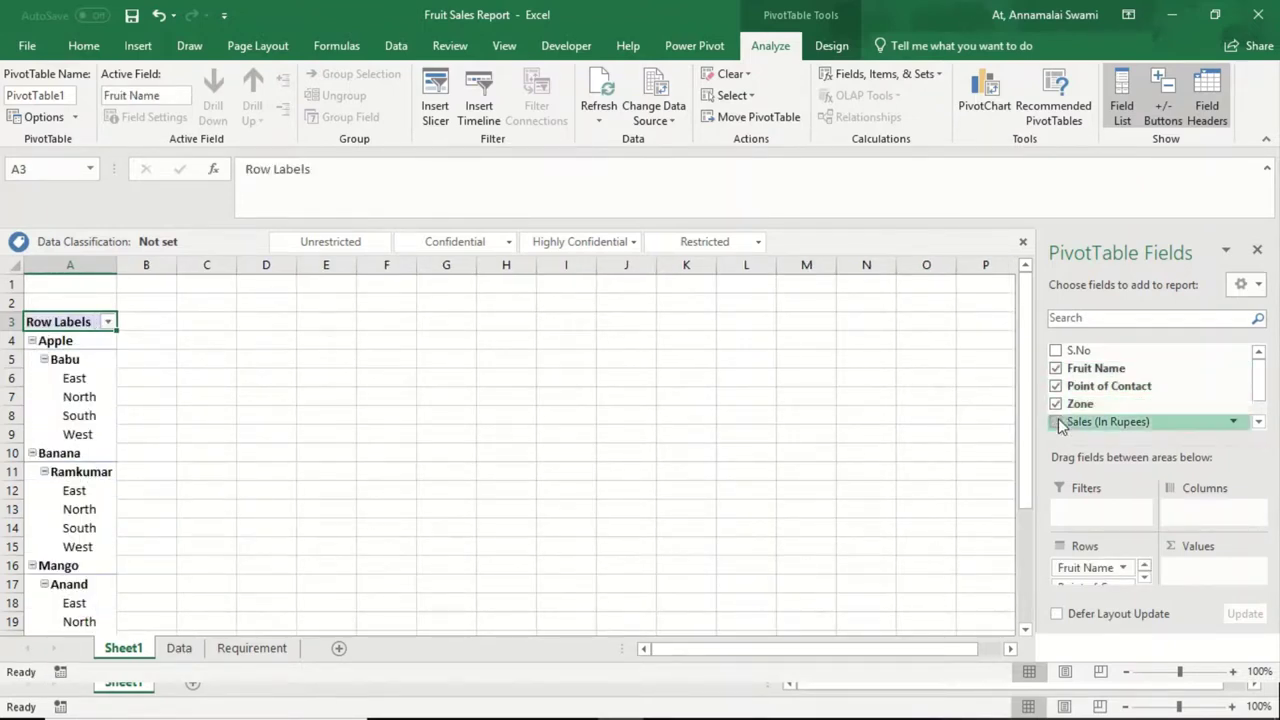
left_click(1056, 423)
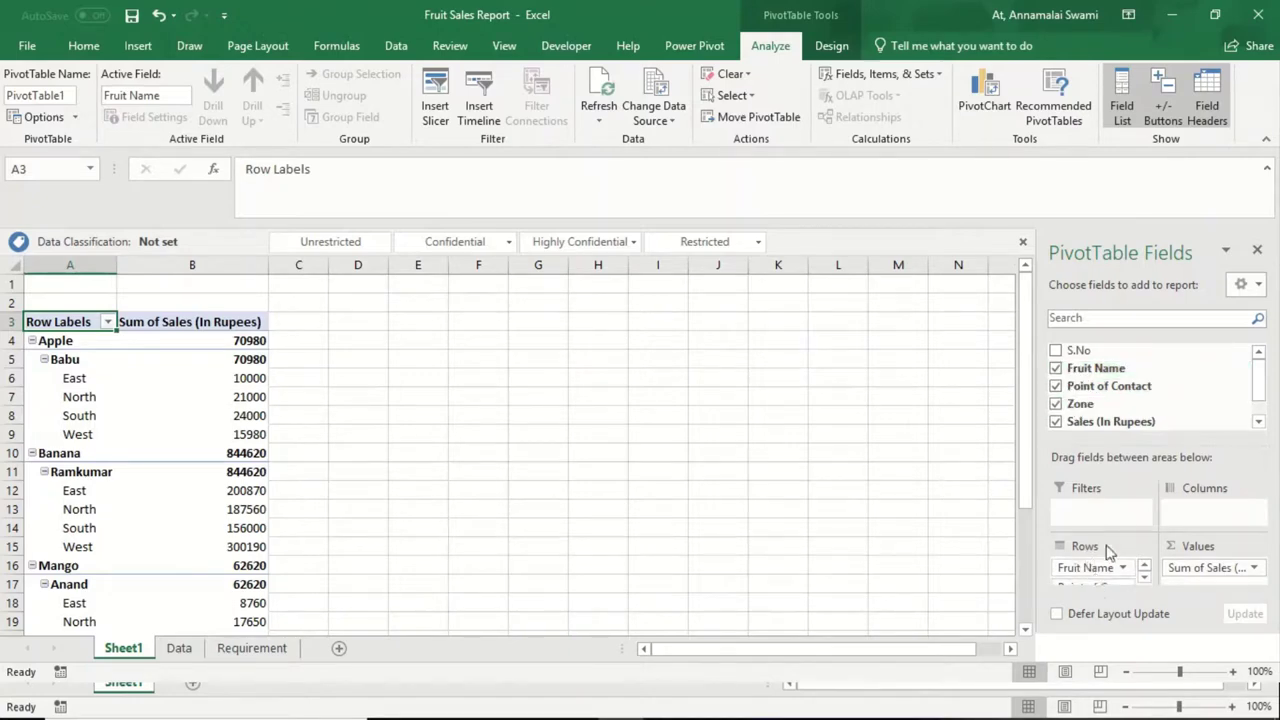
Check the Requirement sheet, then return to Sheet1 and select the pivot's Row Labels cell A3
left_click(153, 385)
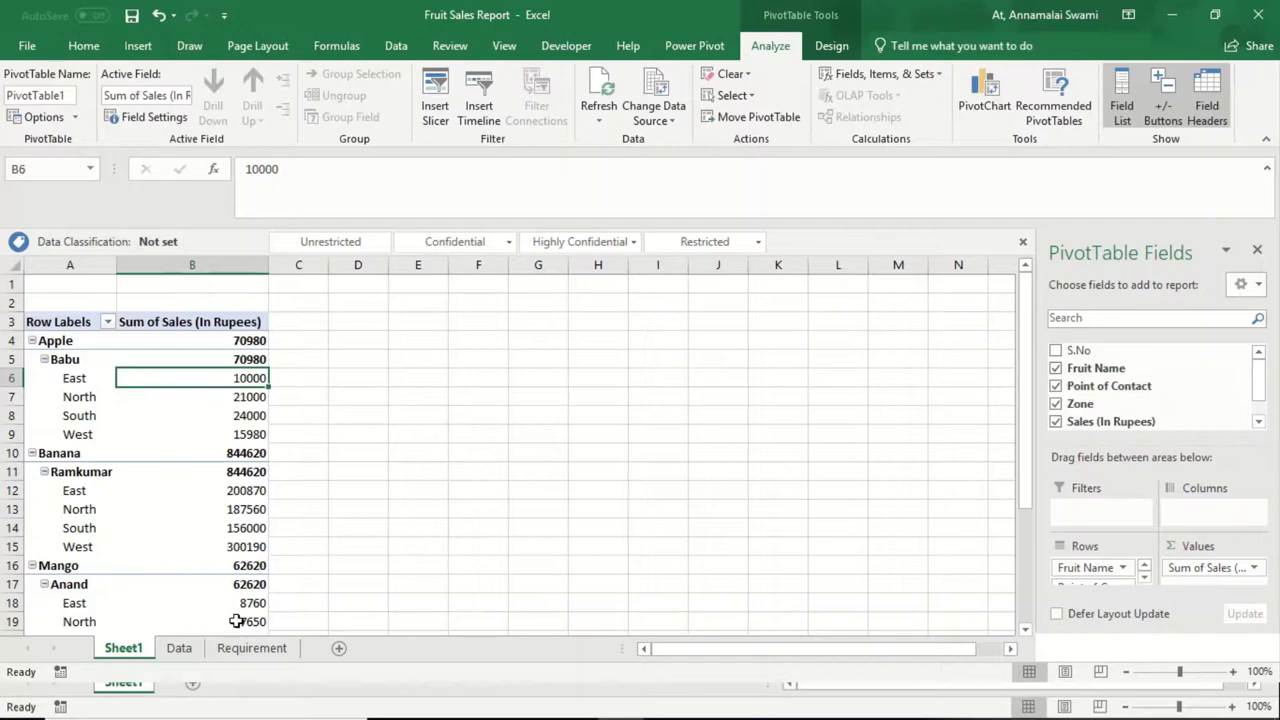
left_click(252, 648)
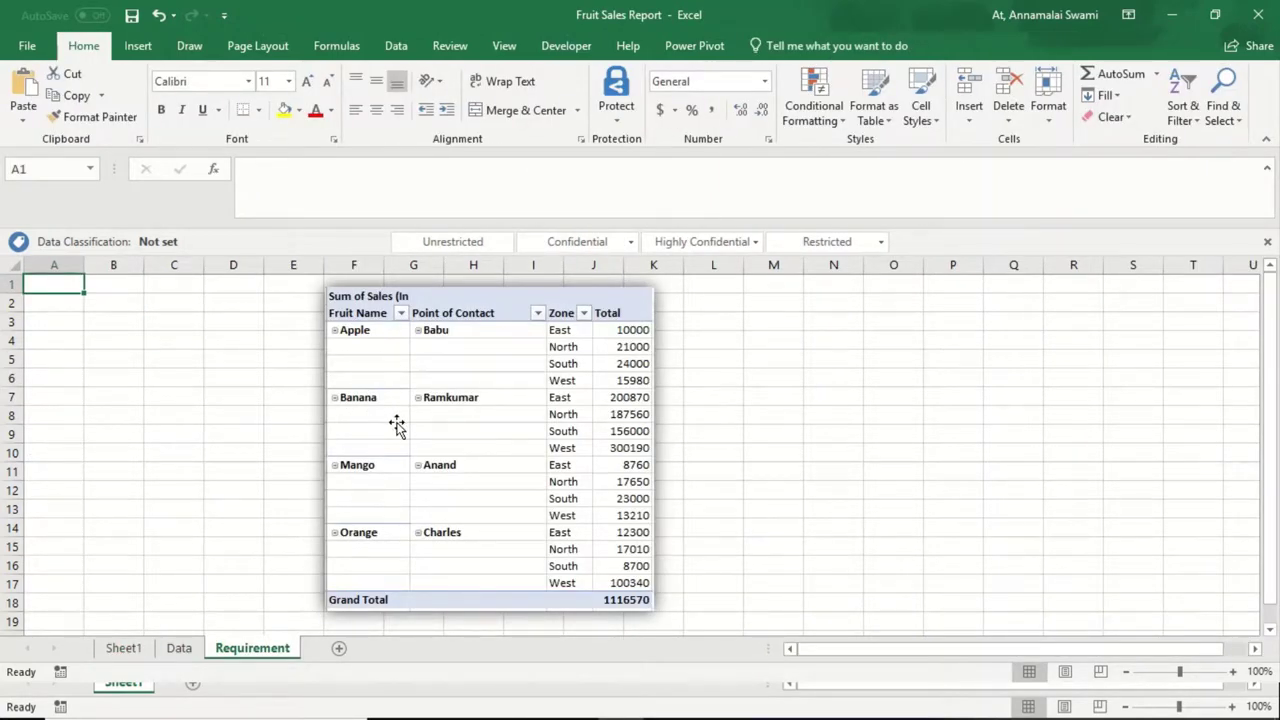
left_click(127, 650)
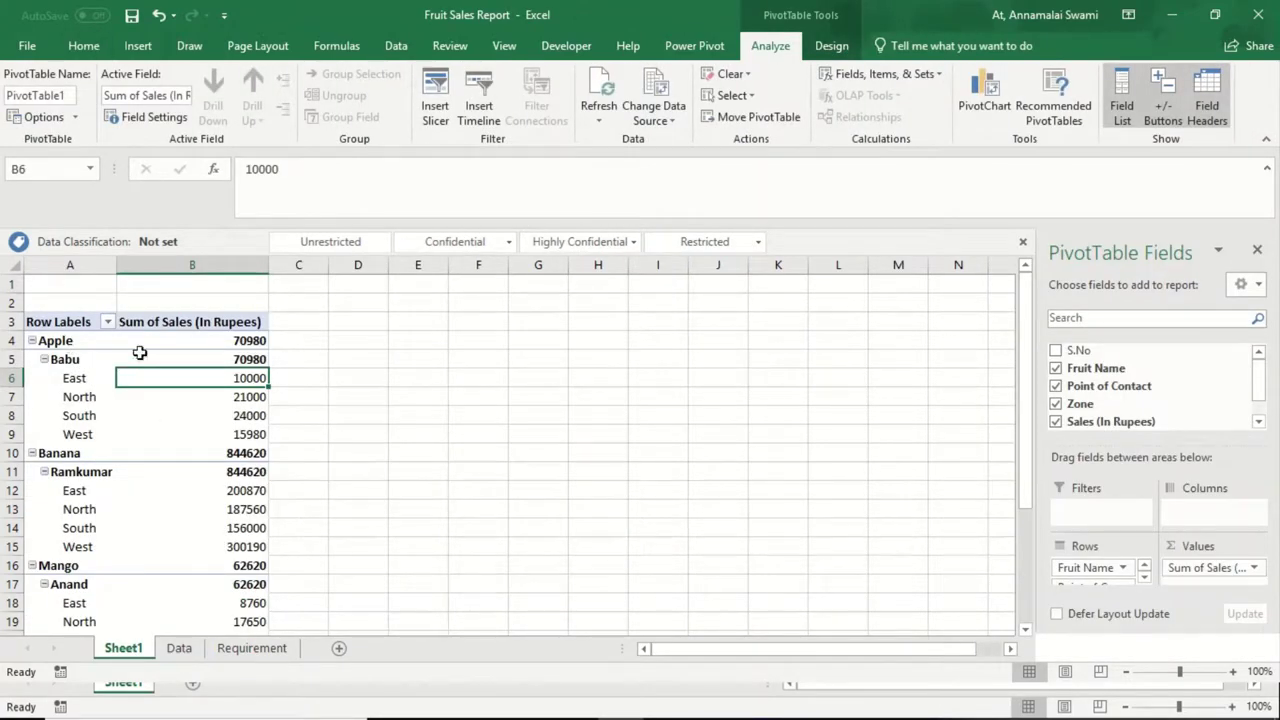
left_click(88, 323)
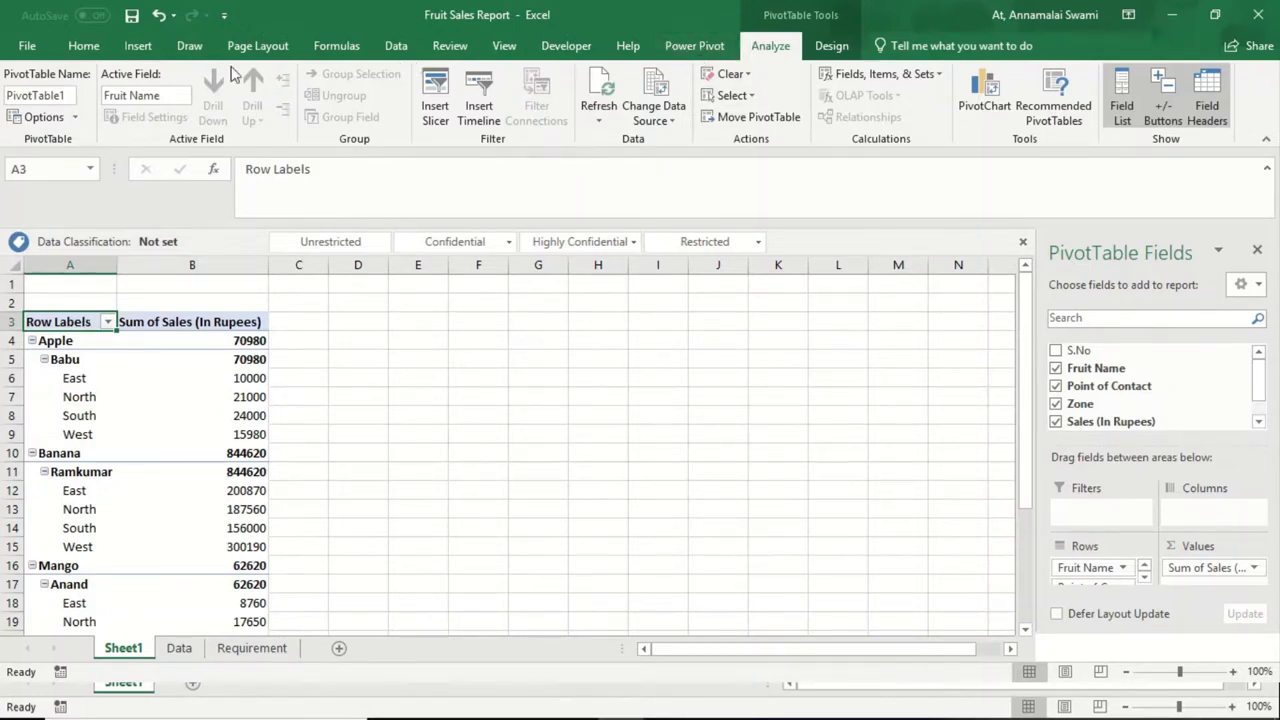
Enable Classic PivotTable layout on the Display tab of PivotTable Options
left_click(136, 47)
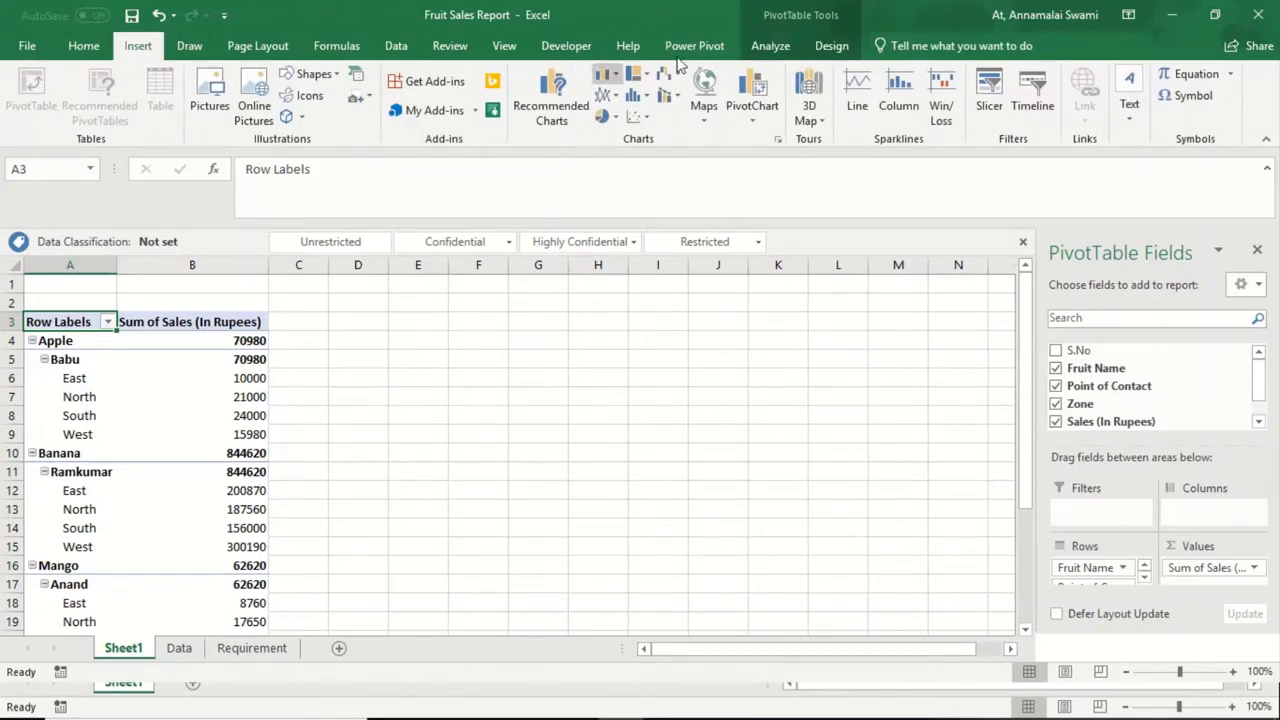
left_click(766, 56)
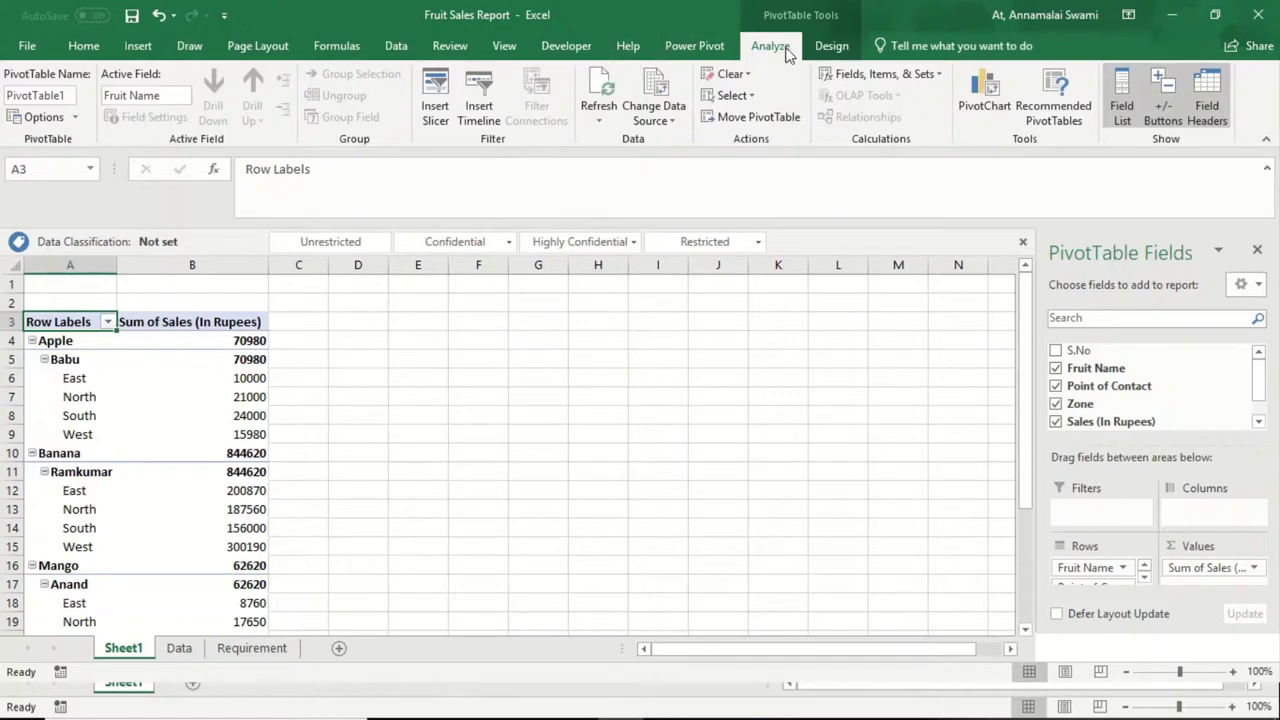
left_click(75, 118)
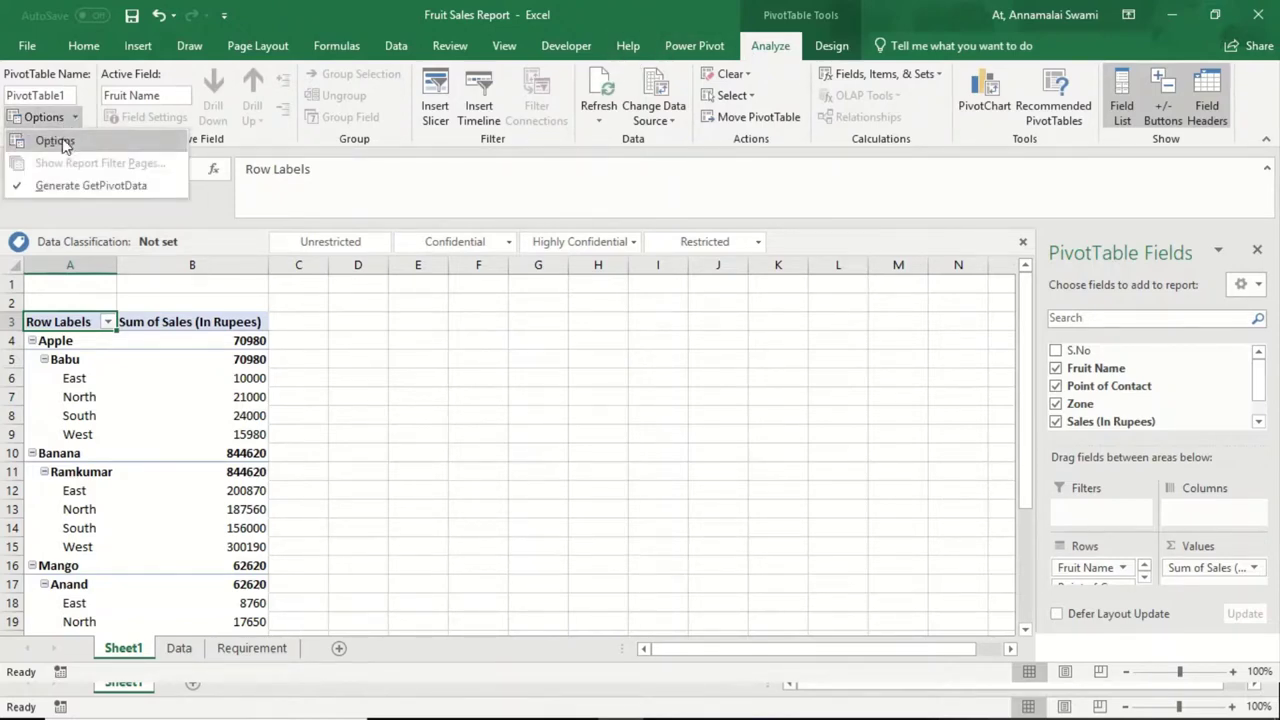
left_click(60, 140)
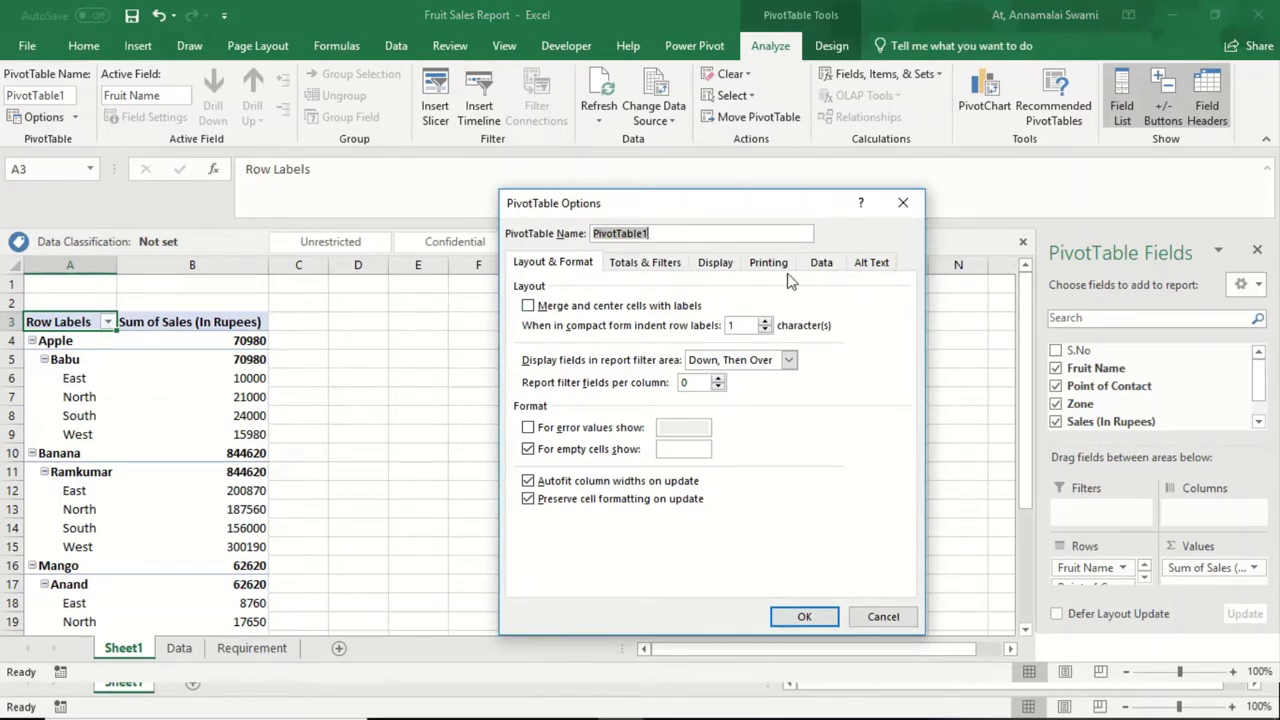
left_click(727, 275)
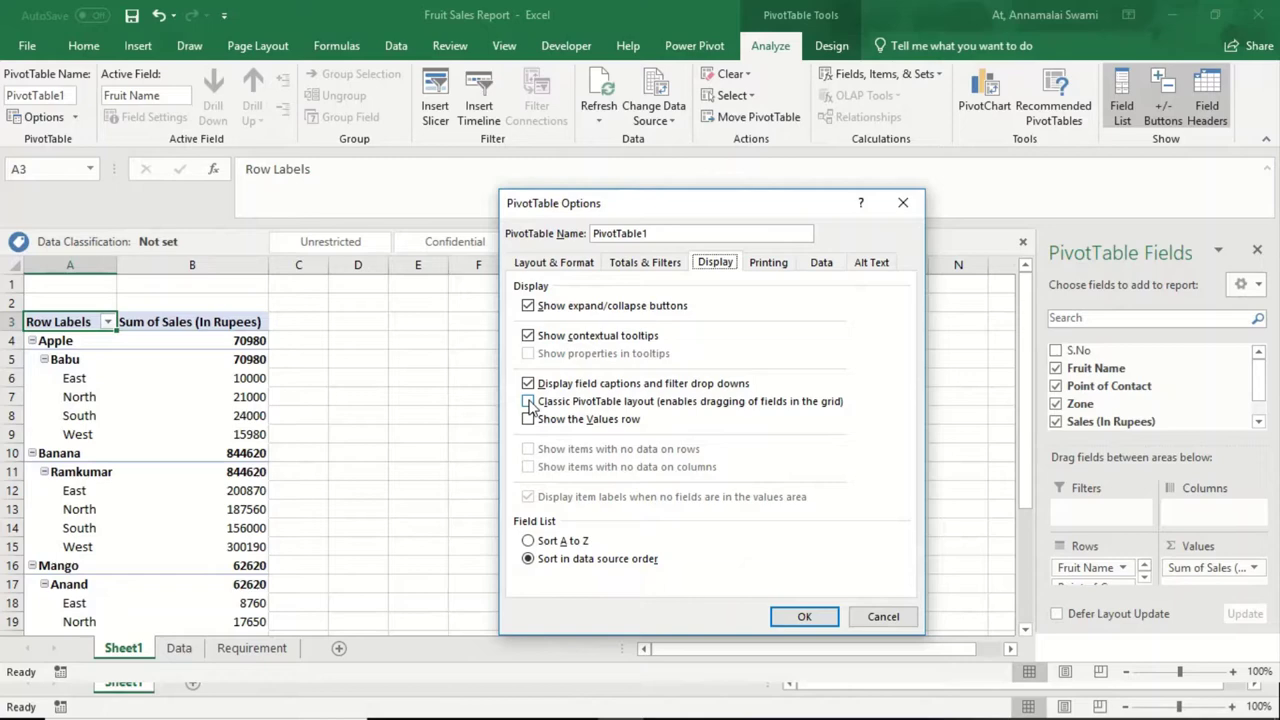
left_click(528, 401)
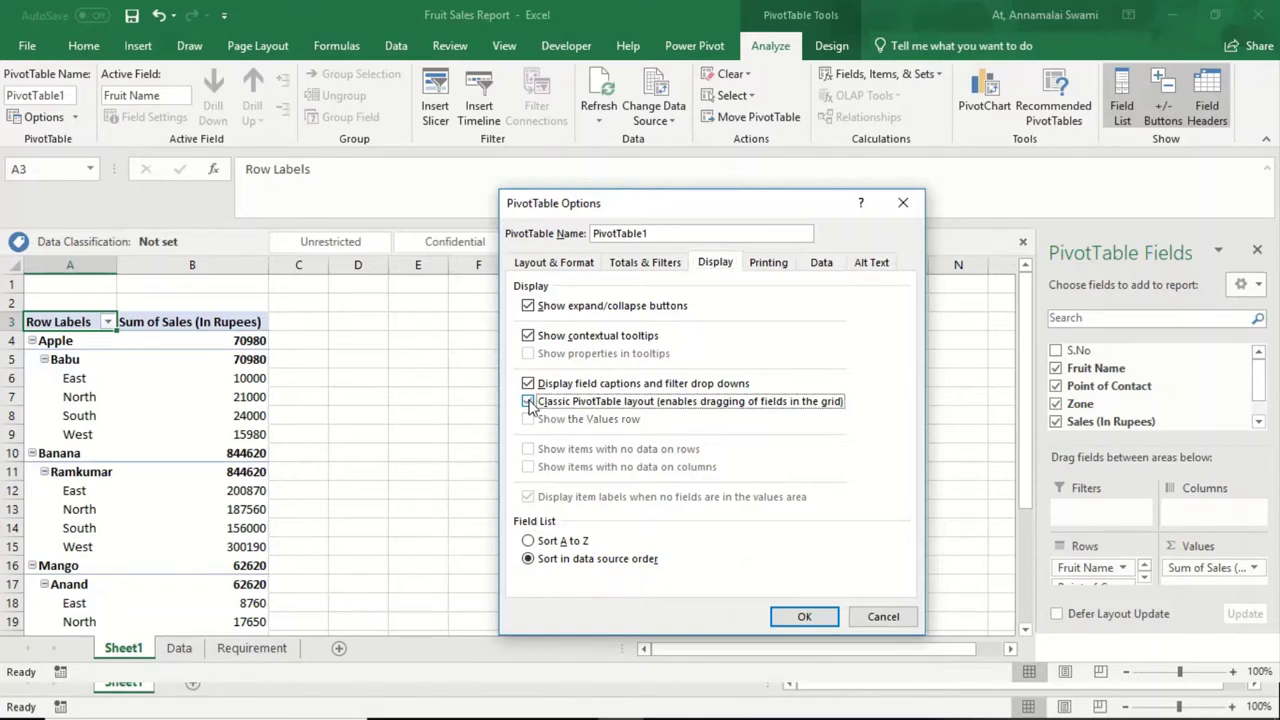
left_click(803, 616)
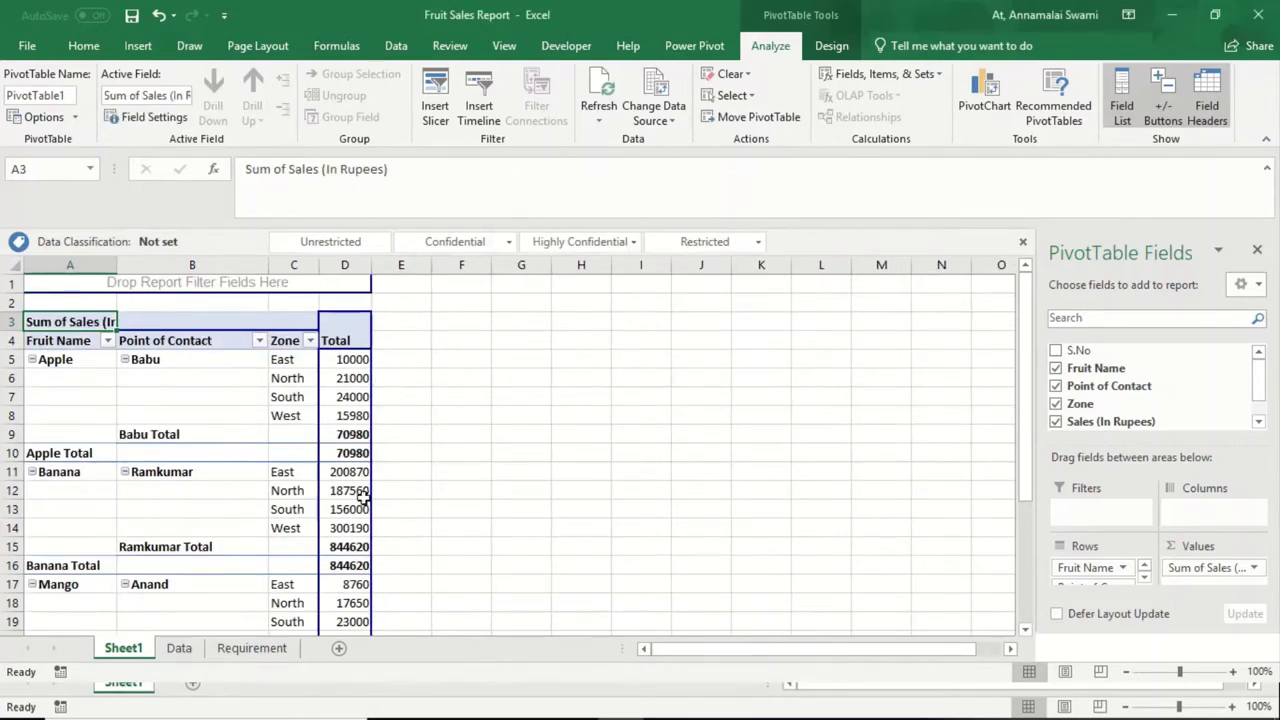
Turn off the Point of Contact subtotals via the Babu Total row
left_click(171, 433)
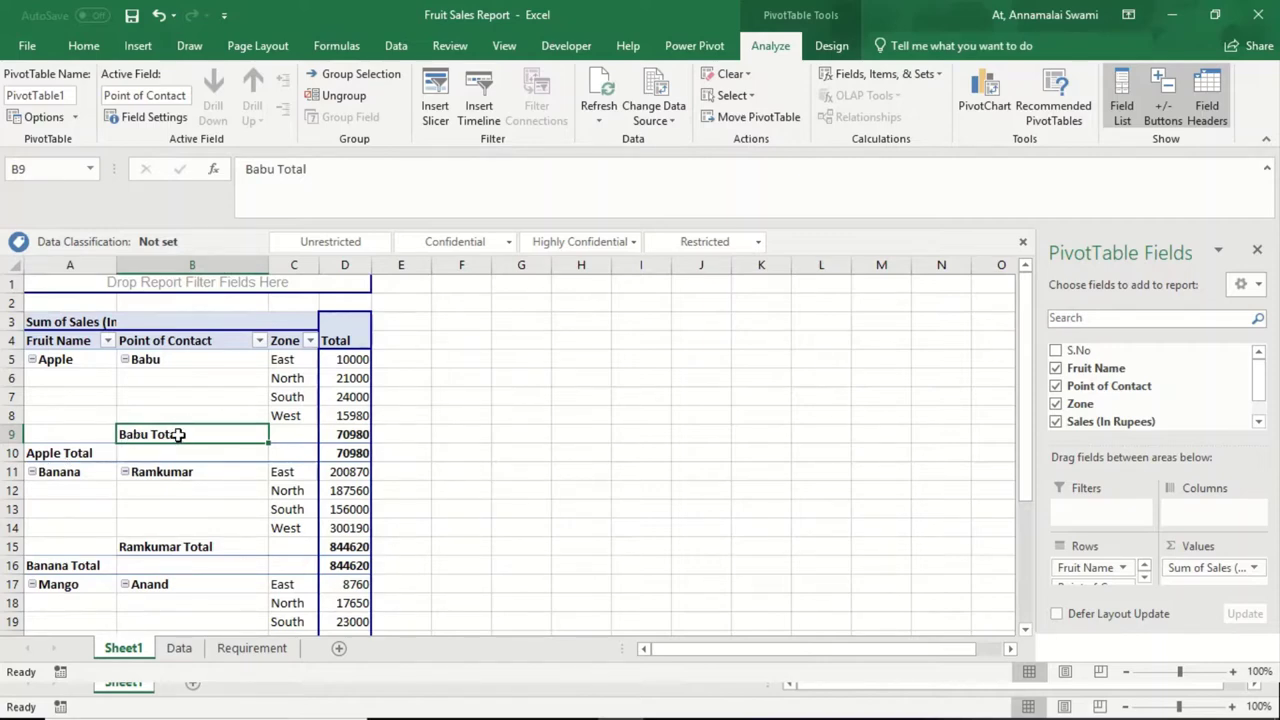
right_click(178, 434)
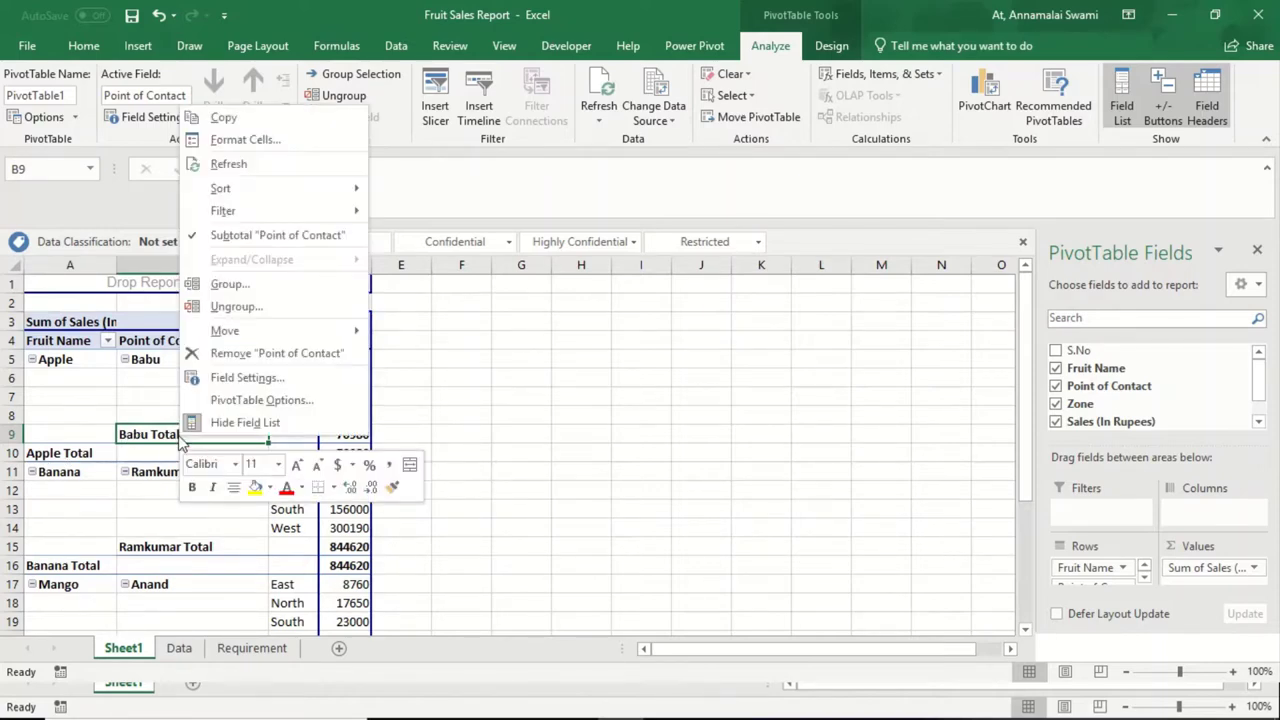
left_click(267, 236)
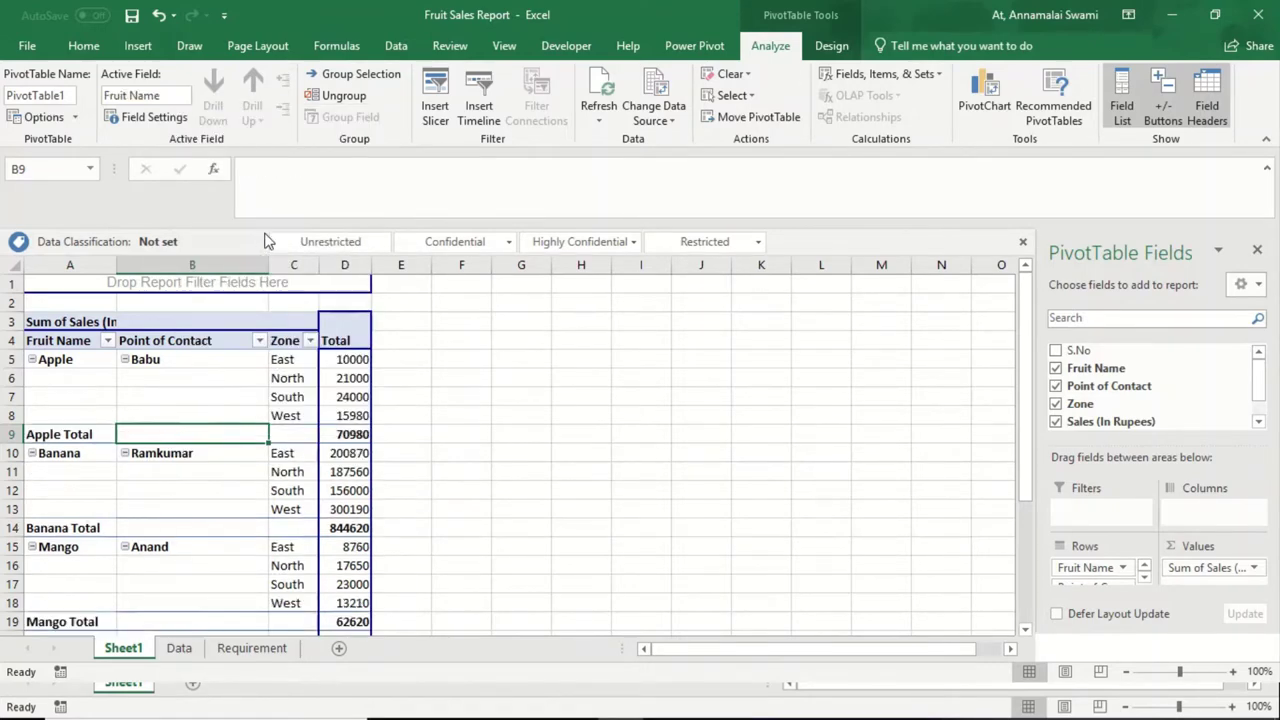
Turn off the Fruit Name subtotals via the Apple Total row
left_click(65, 437)
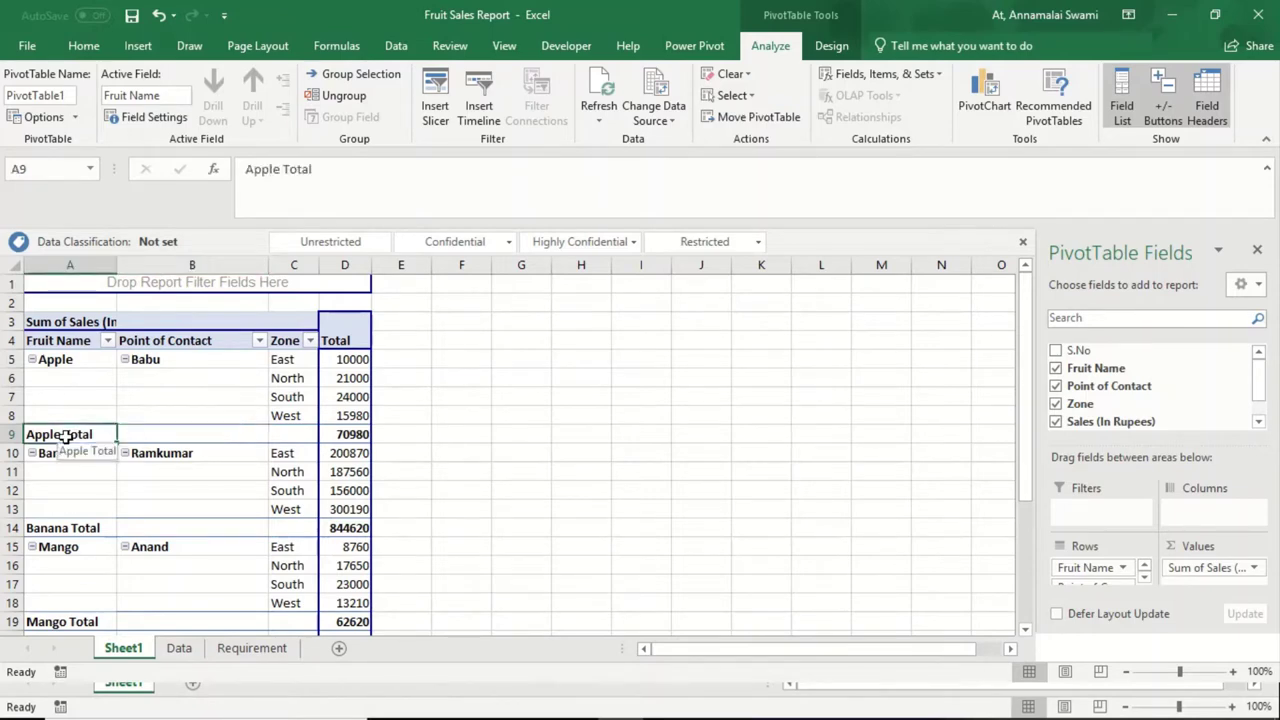
right_click(66, 440)
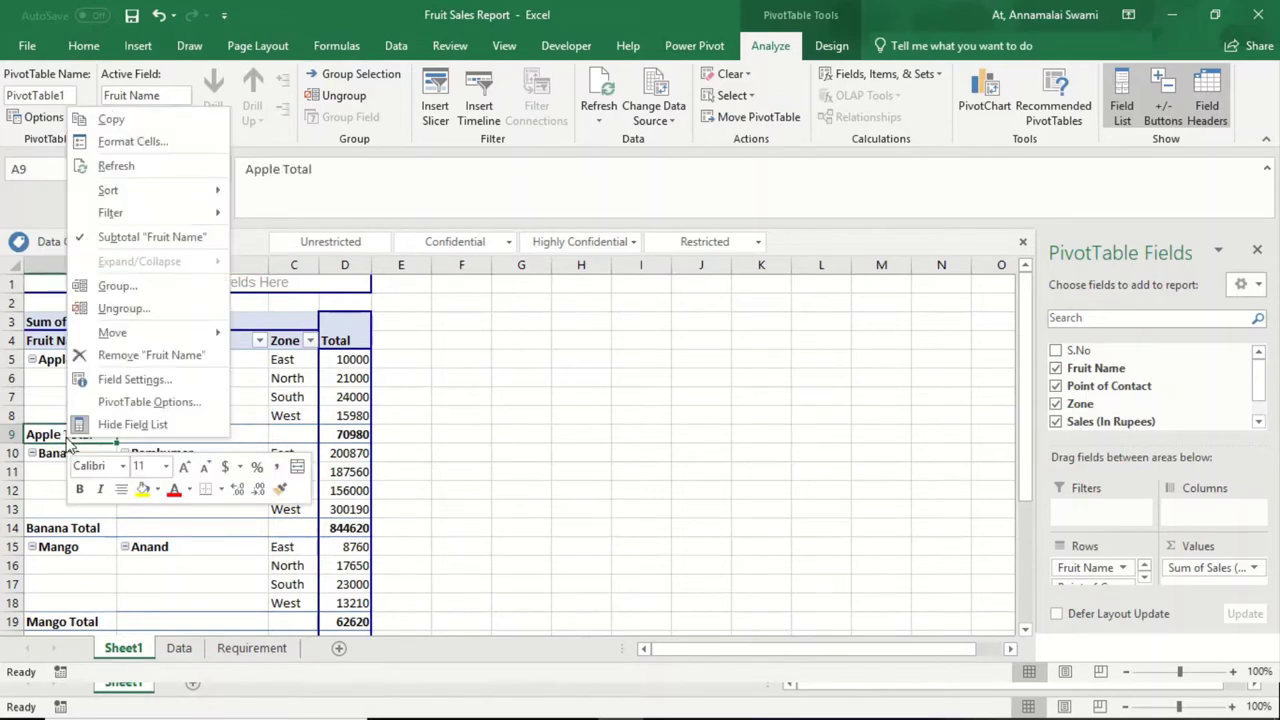
left_click(115, 240)
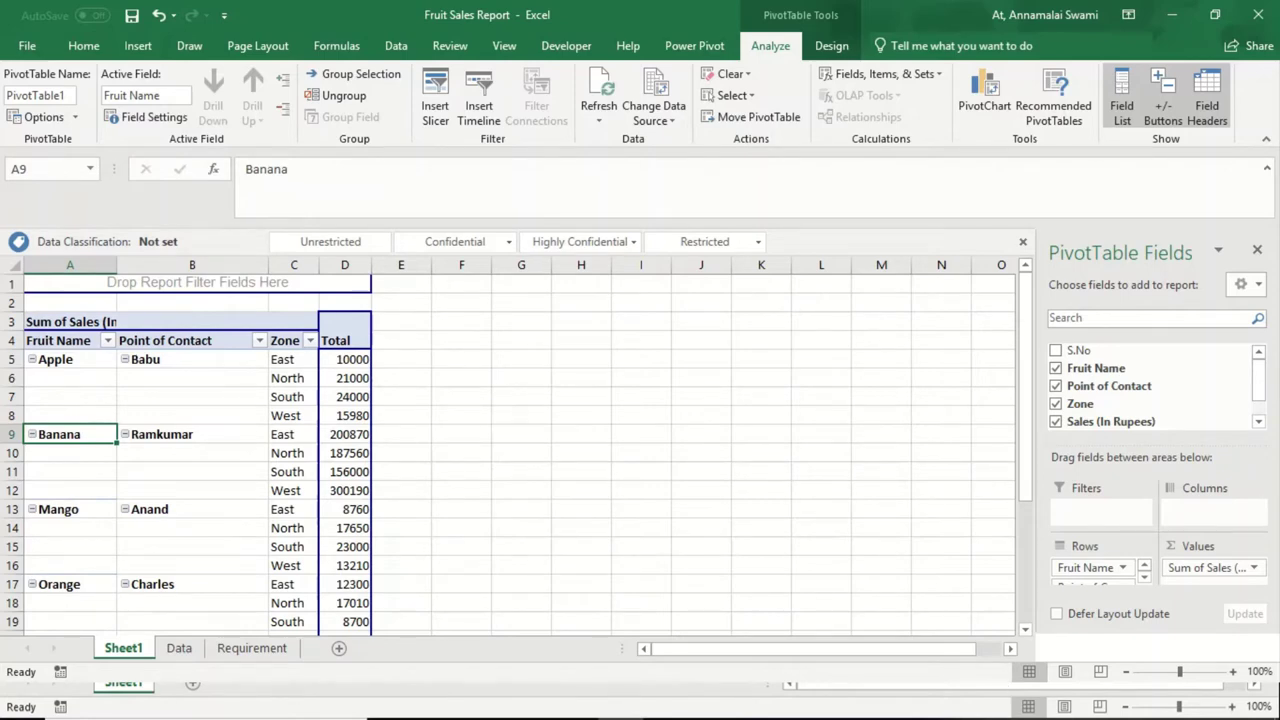
Hide the field list, zoom to 90% and delete the empty row 2
left_click(1258, 251)
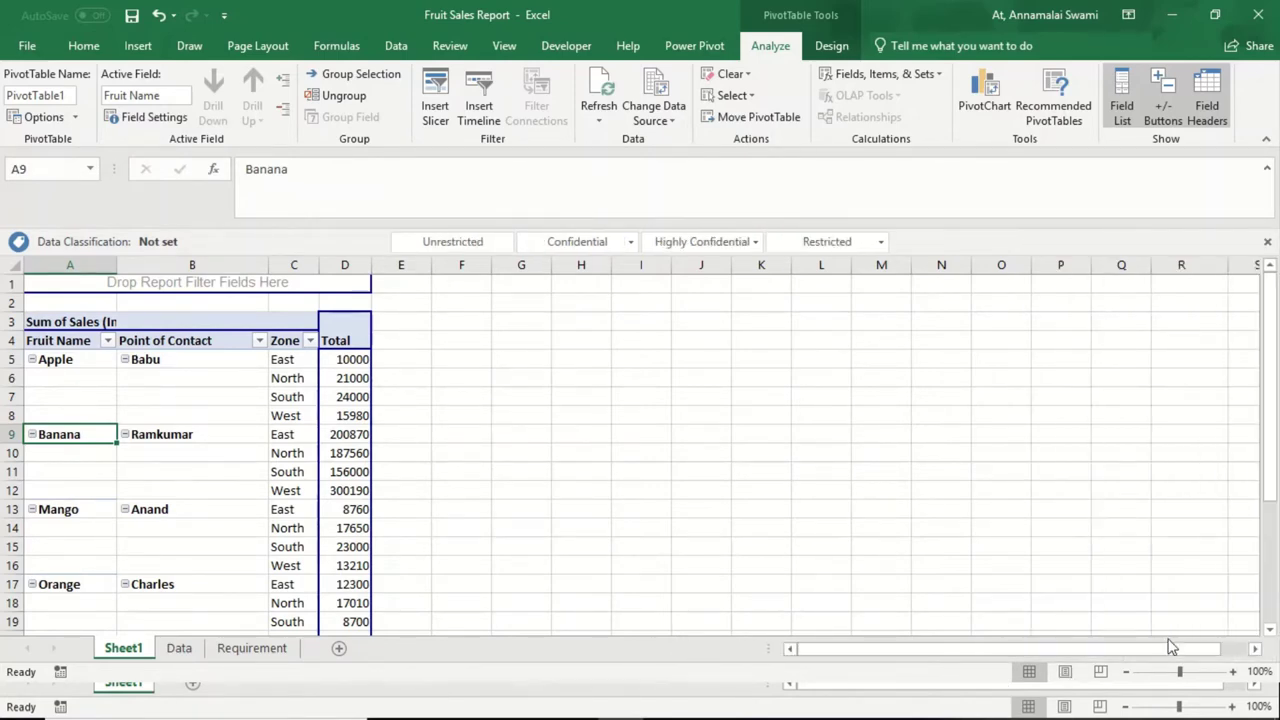
left_click(1125, 672)
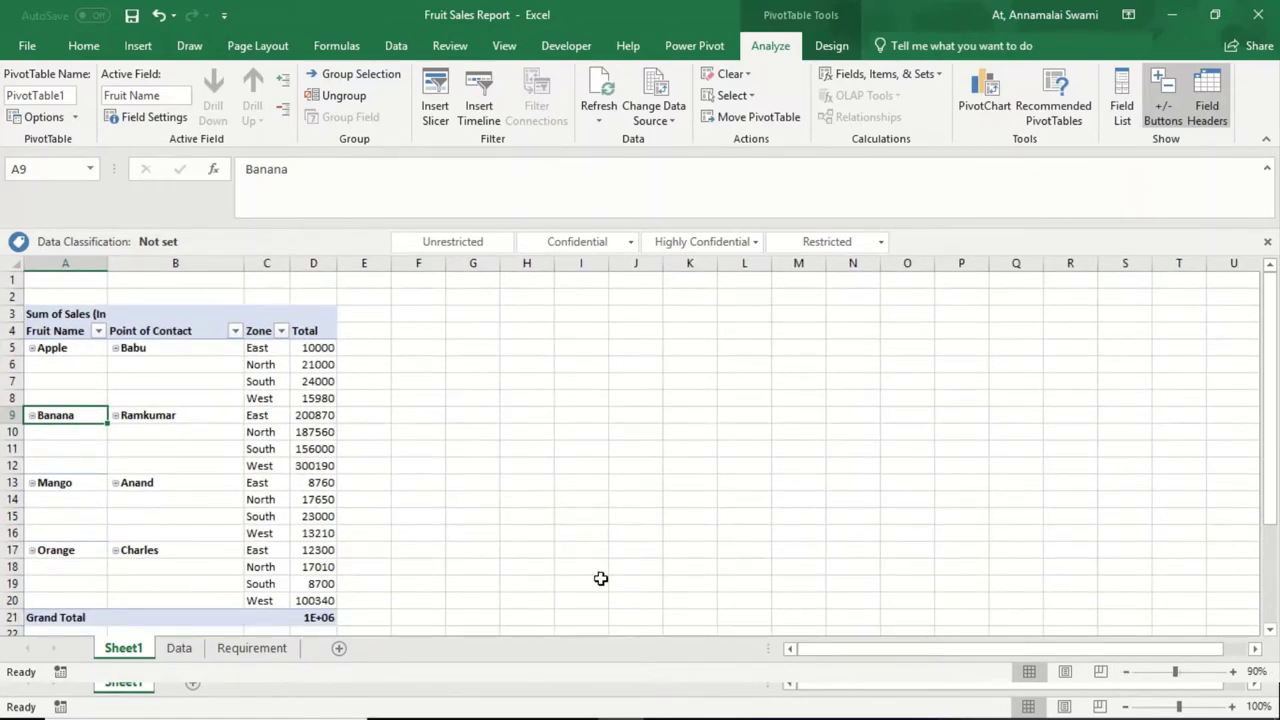
left_click(101, 295)
key("shift+space")
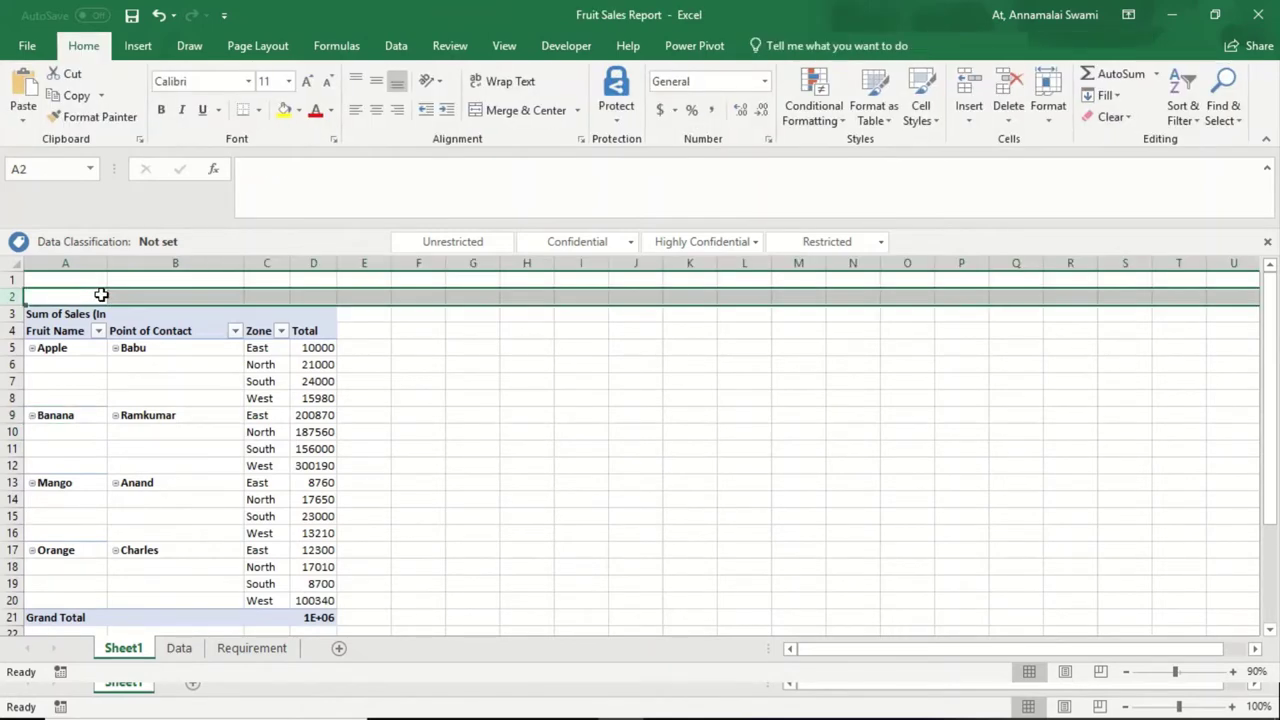
key("ctrl+minus")
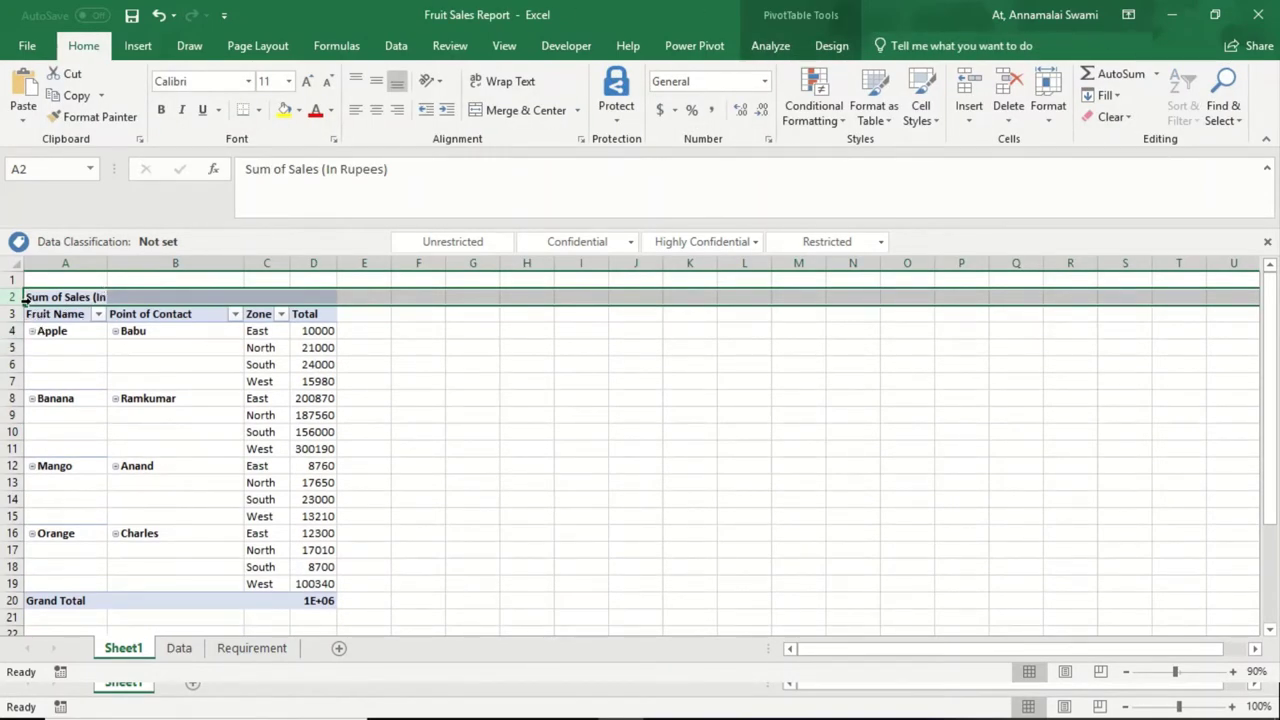
Widen column D so the 1116570 grand total fits, then compare against the Requirement sheet
key("ctrl+a")
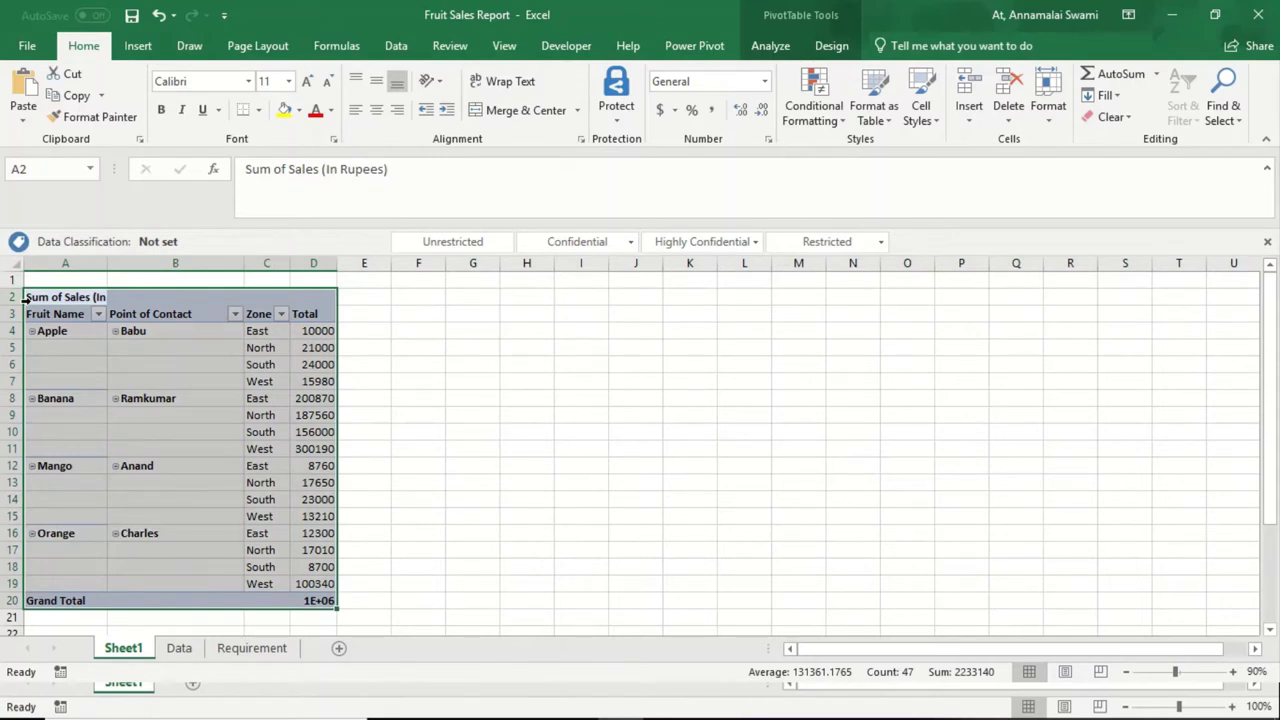
left_click_drag(338, 261, 354, 261)
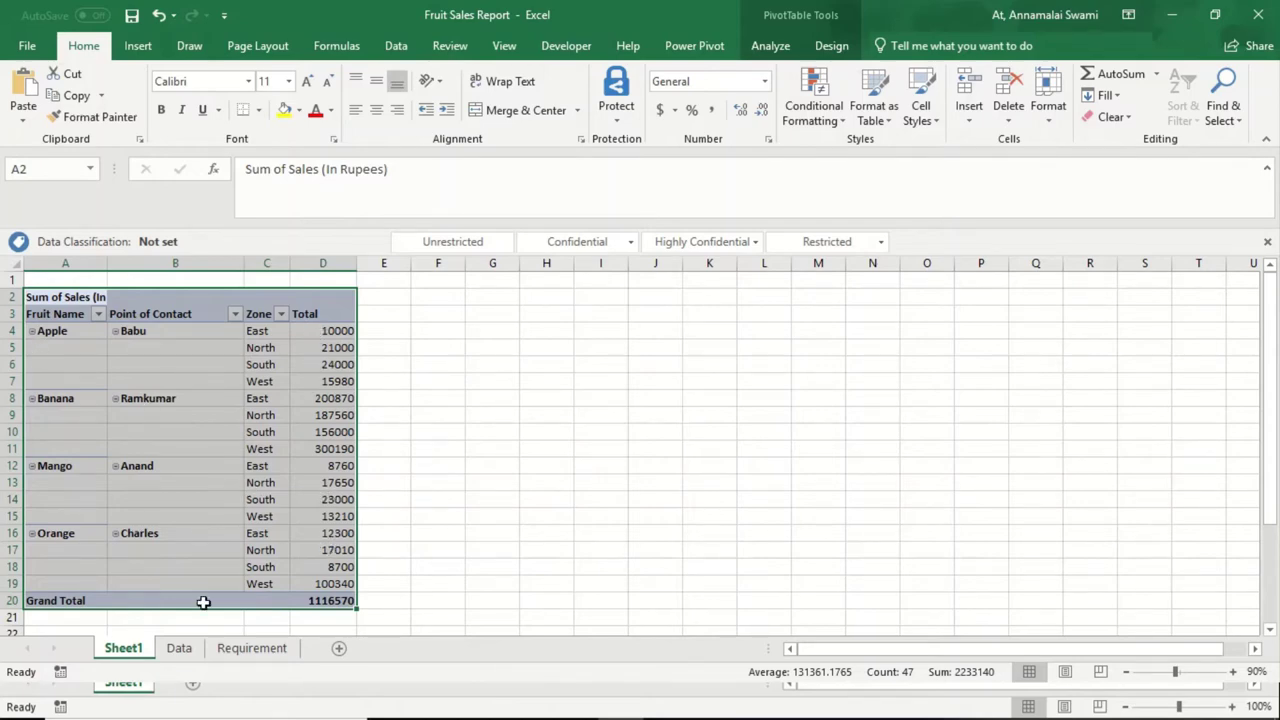
left_click(249, 655)
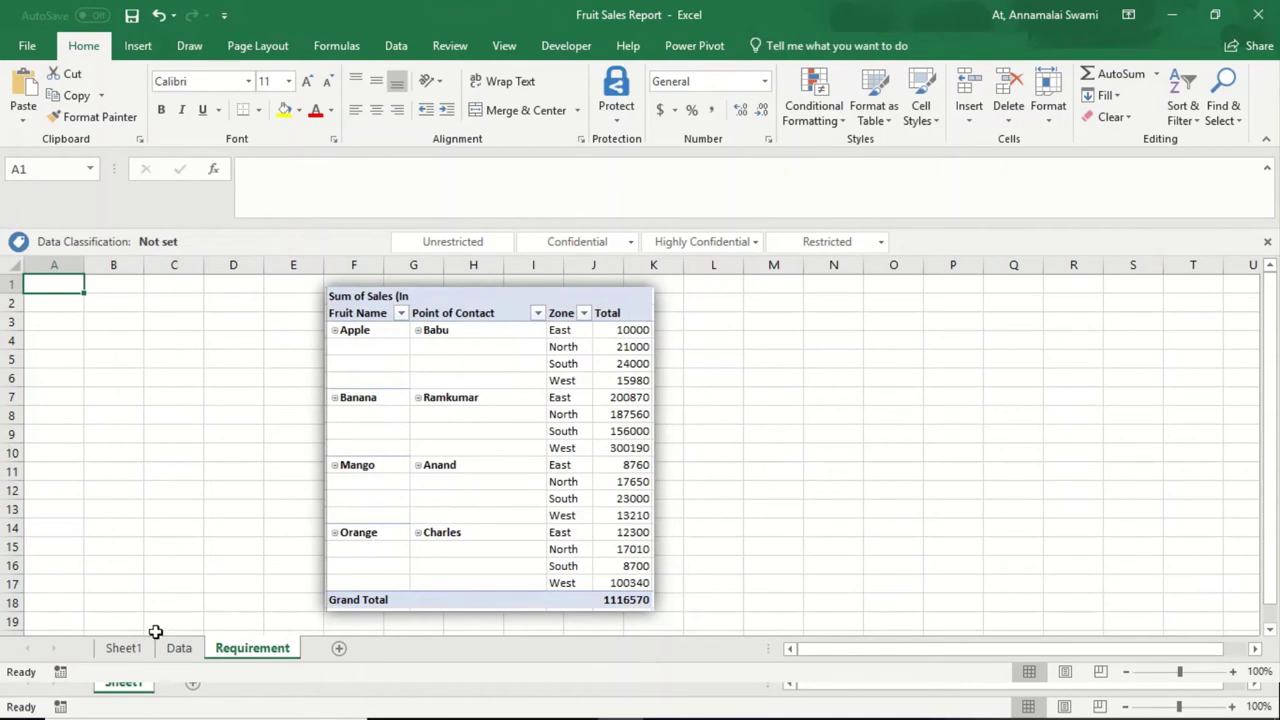
left_click(123, 650)
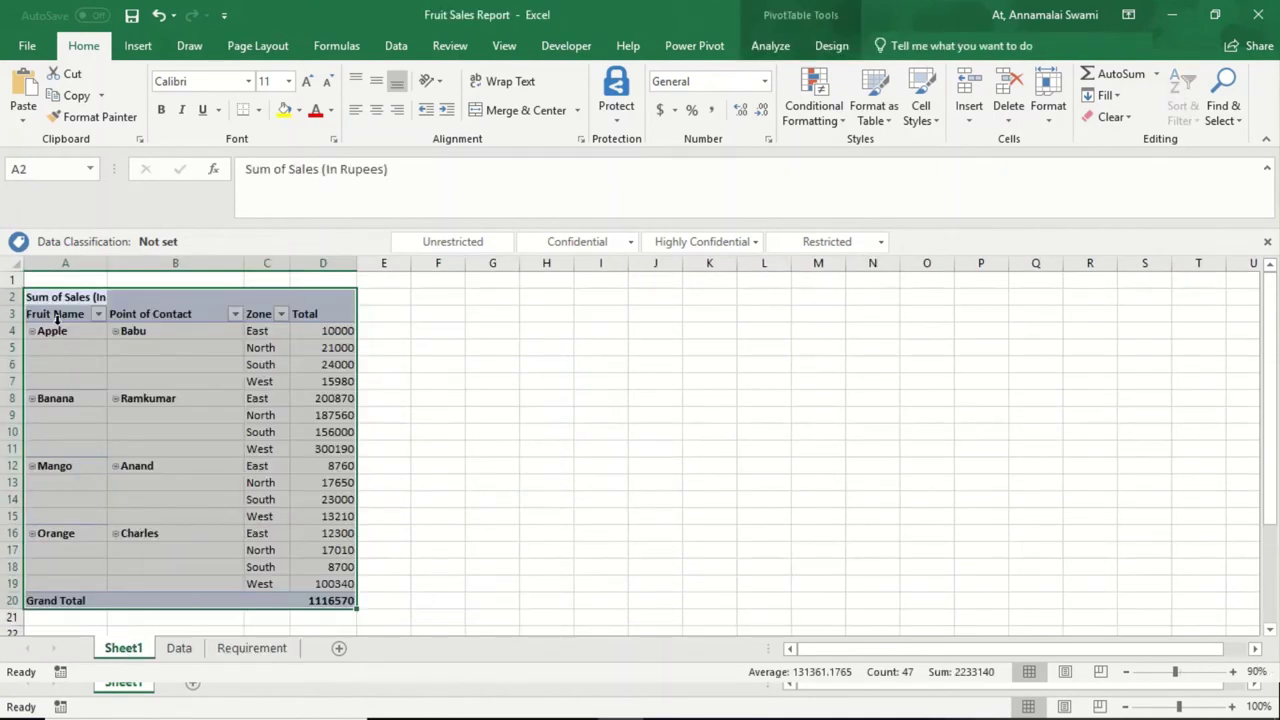